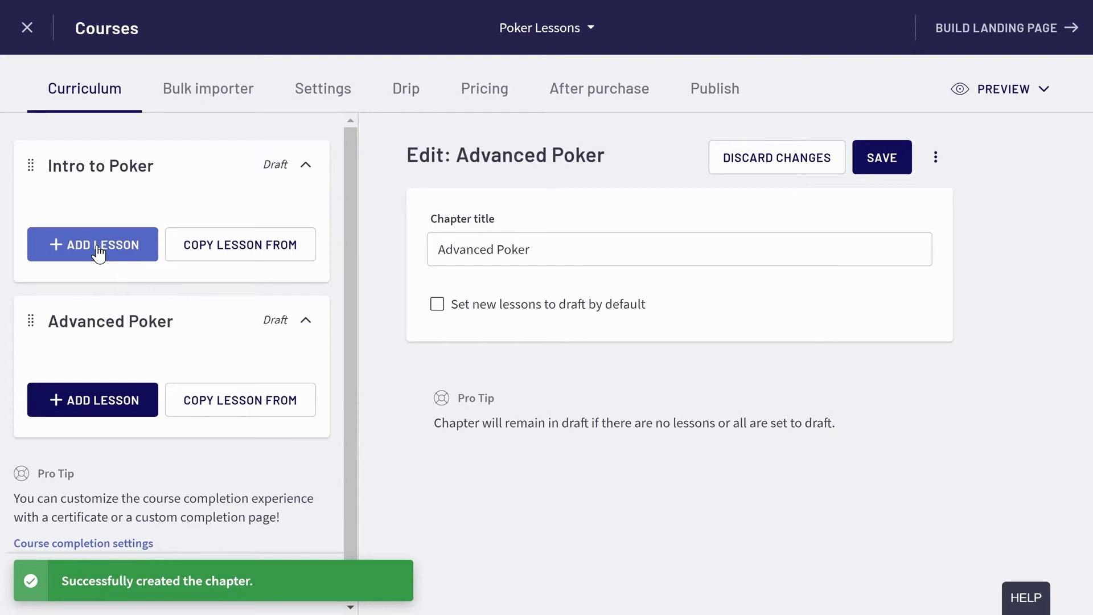
# Add a text lesson titled "Lesson 1" to the Intro to Poker chapter with the content "This is how to play poker.".
pyautogui.click(98, 250)
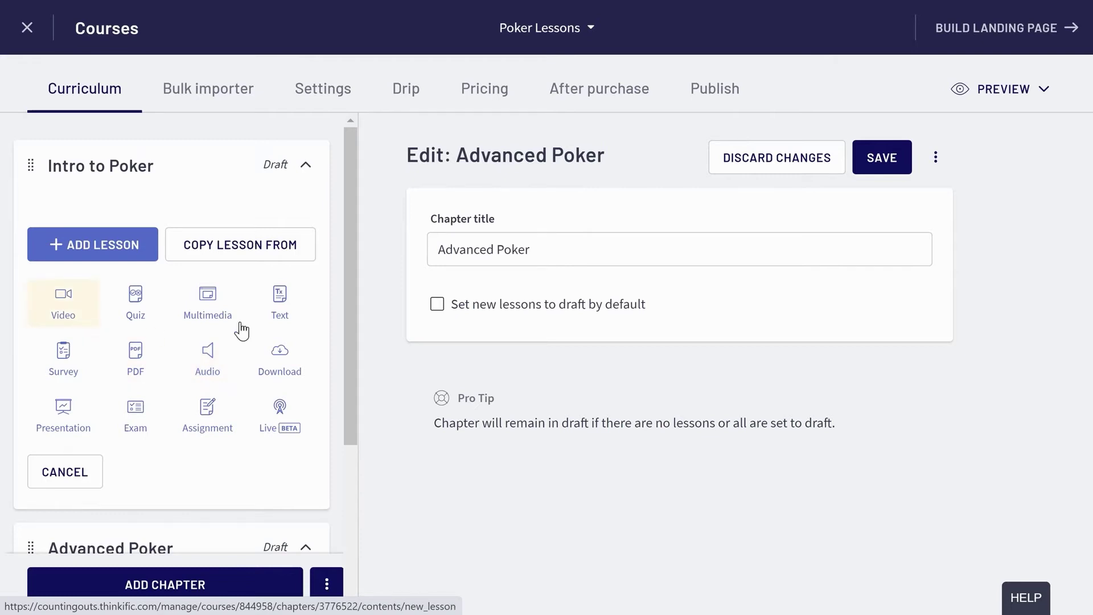
pyautogui.click(290, 320)
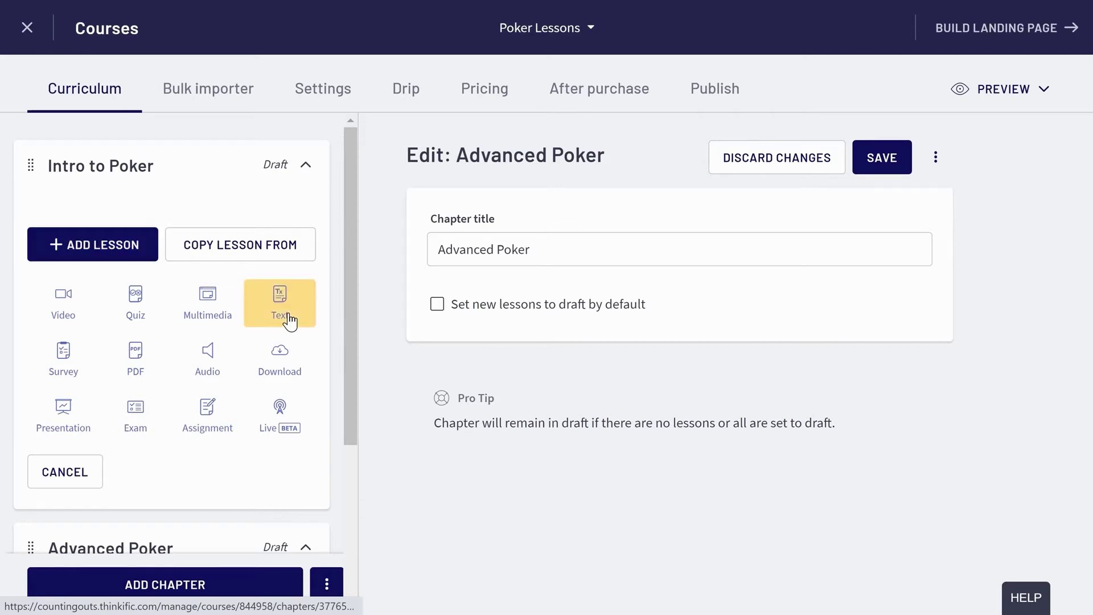
pyautogui.click(451, 259)
pyautogui.write('Lesson 1')
pyautogui.press('Tab')
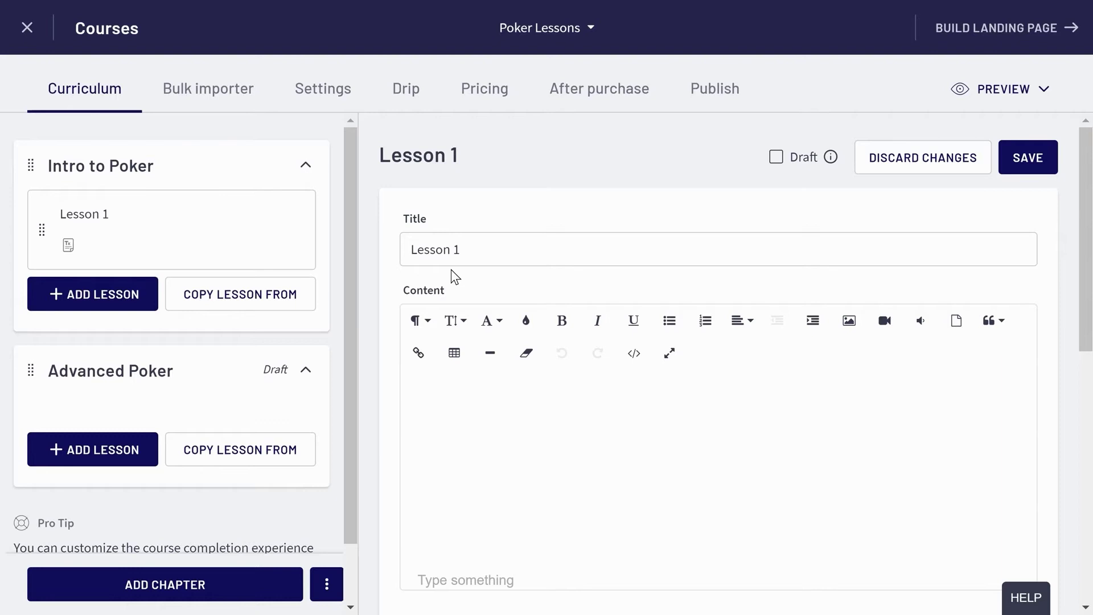
pyautogui.write('This is how to play poker.')
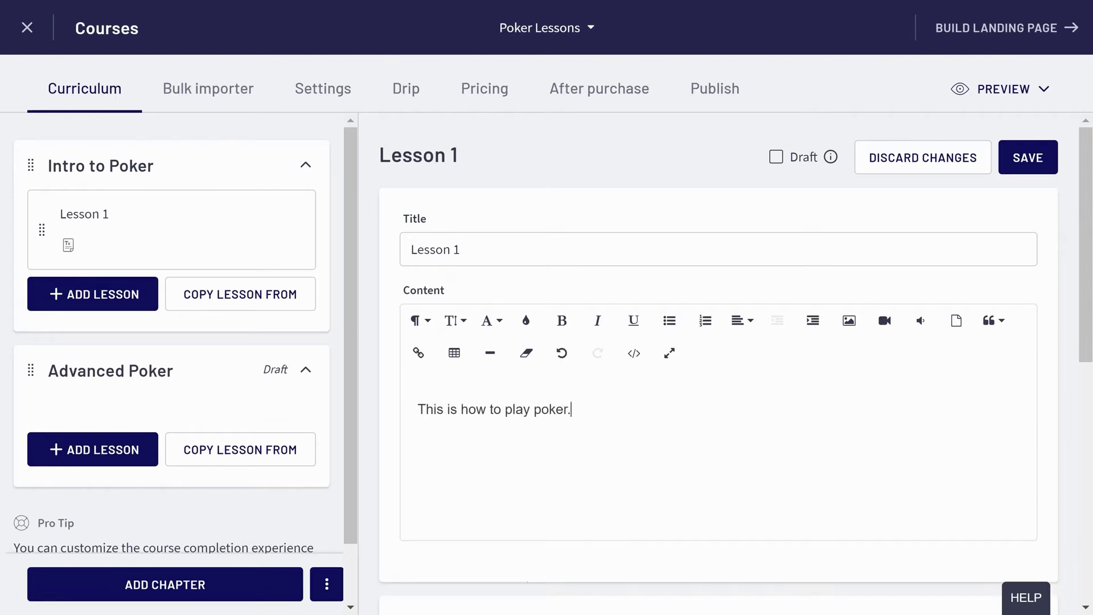
# Format the word "This" in the lesson content with the Impact font and red text.
pyautogui.doubleClick(430, 409)
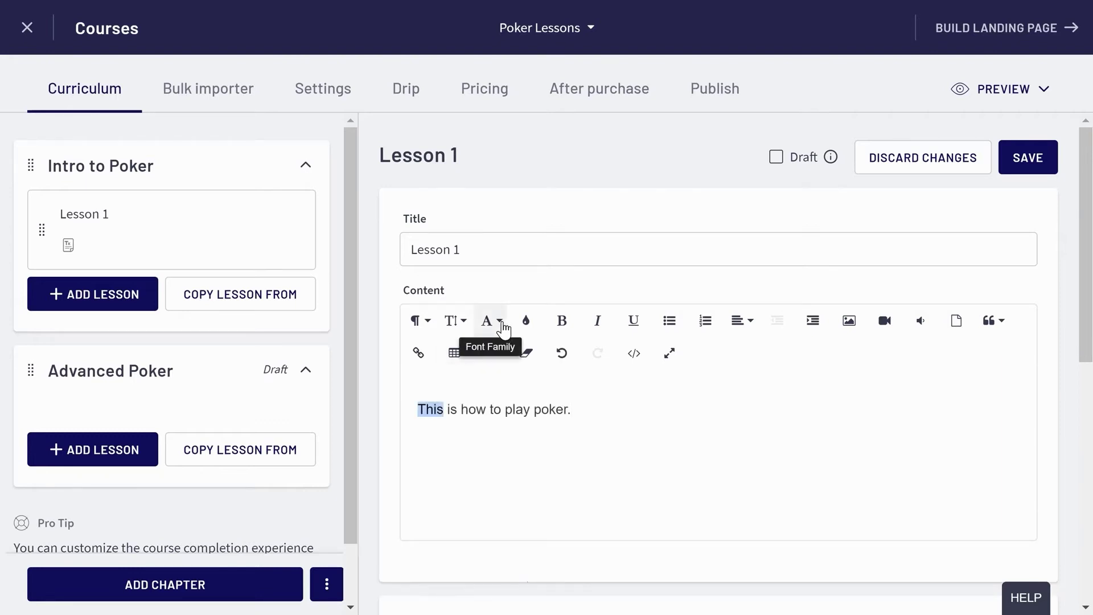
pyautogui.click(503, 328)
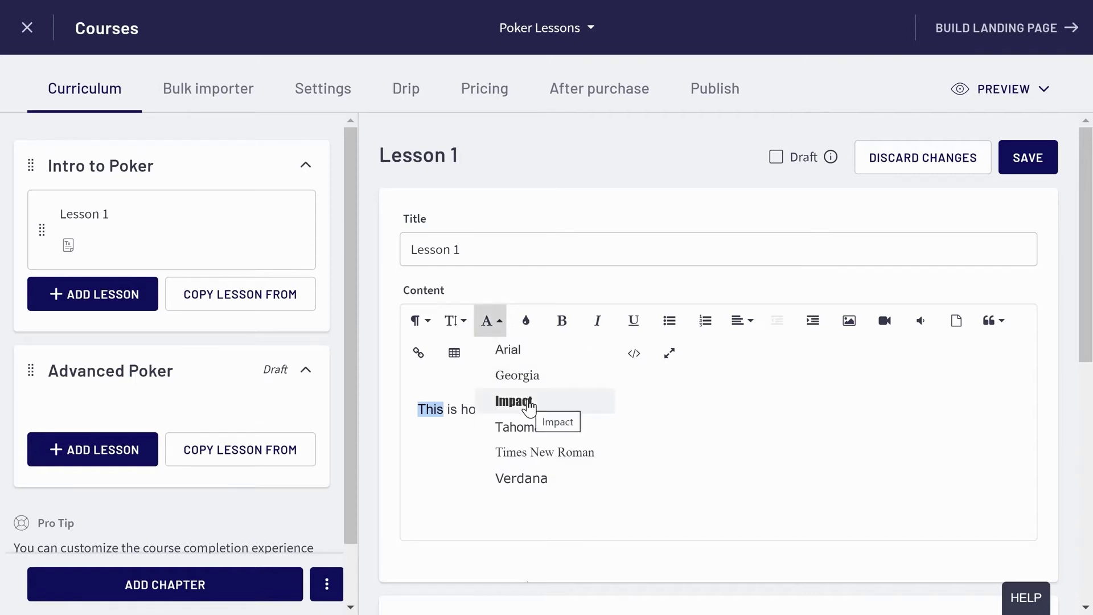
pyautogui.click(521, 401)
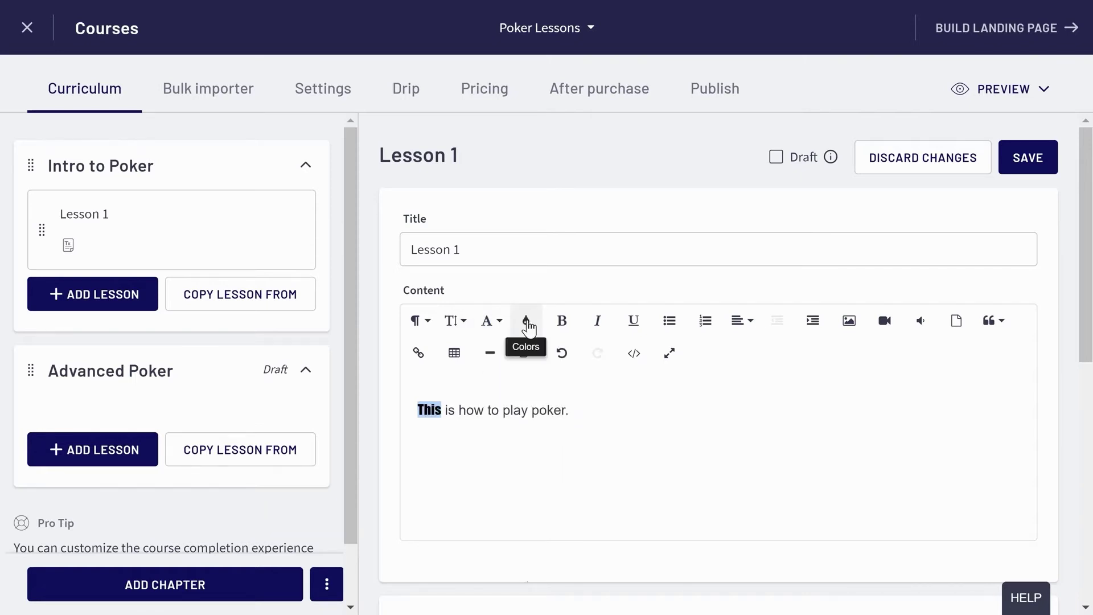
pyautogui.click(569, 410)
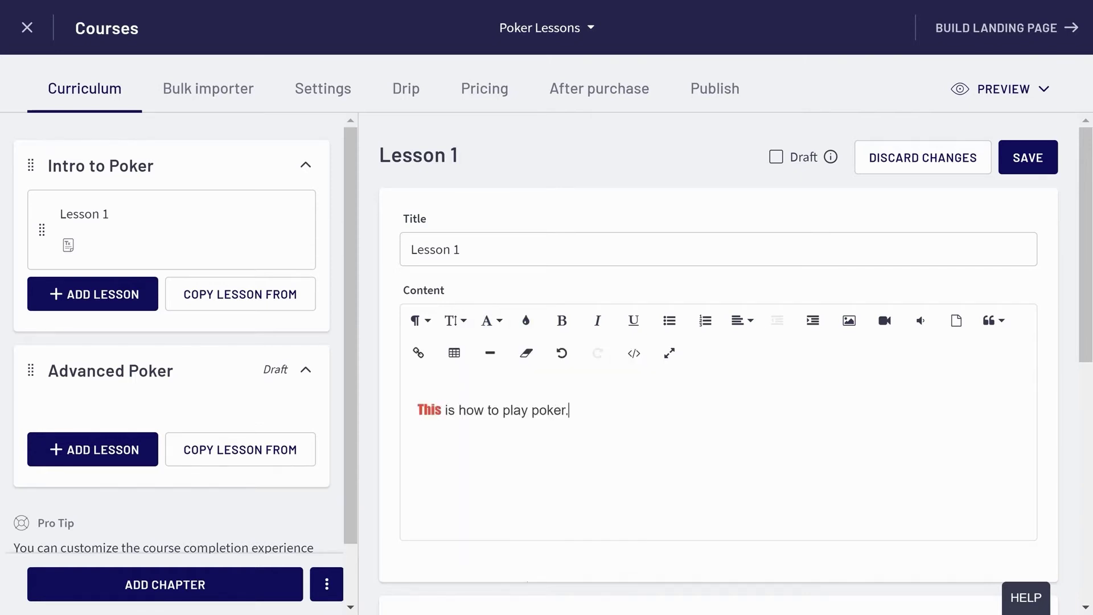
# Insert the image "dogs playing poker" below the text of Lesson 1 and save the lesson.
pyautogui.click(851, 324)
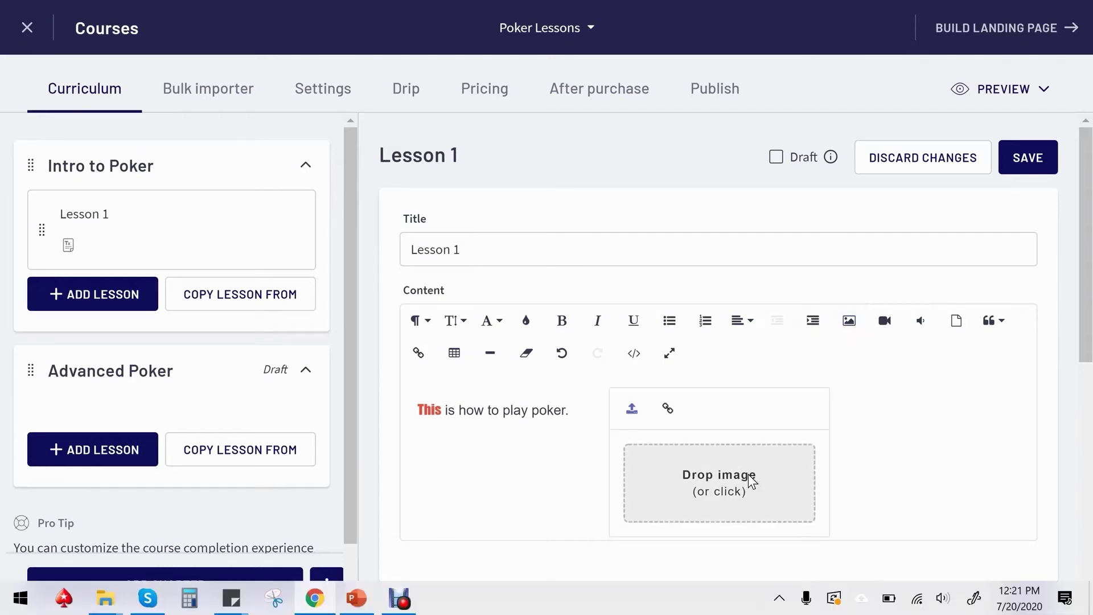
pyautogui.click(749, 481)
pyautogui.scroll(-1, 503, 263)
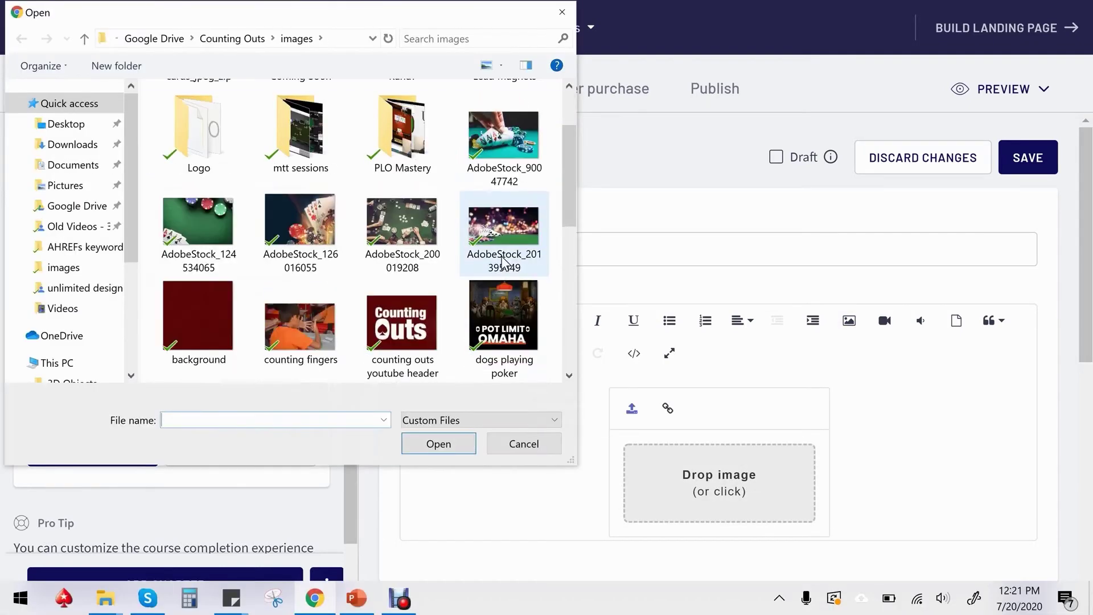
pyautogui.click(524, 306)
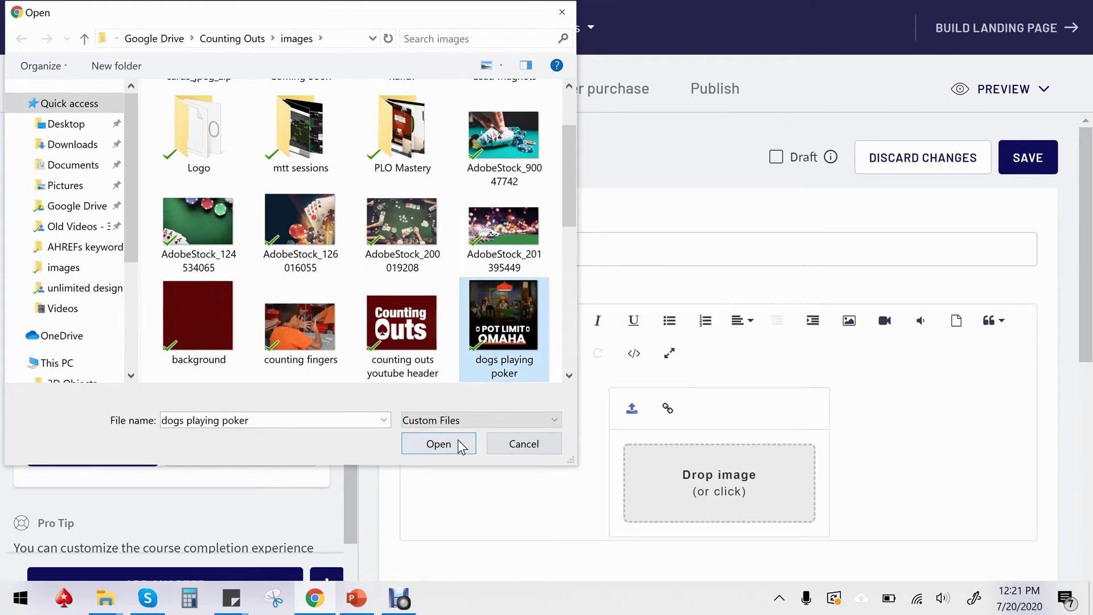
pyautogui.click(458, 440)
pyautogui.press('Escape')
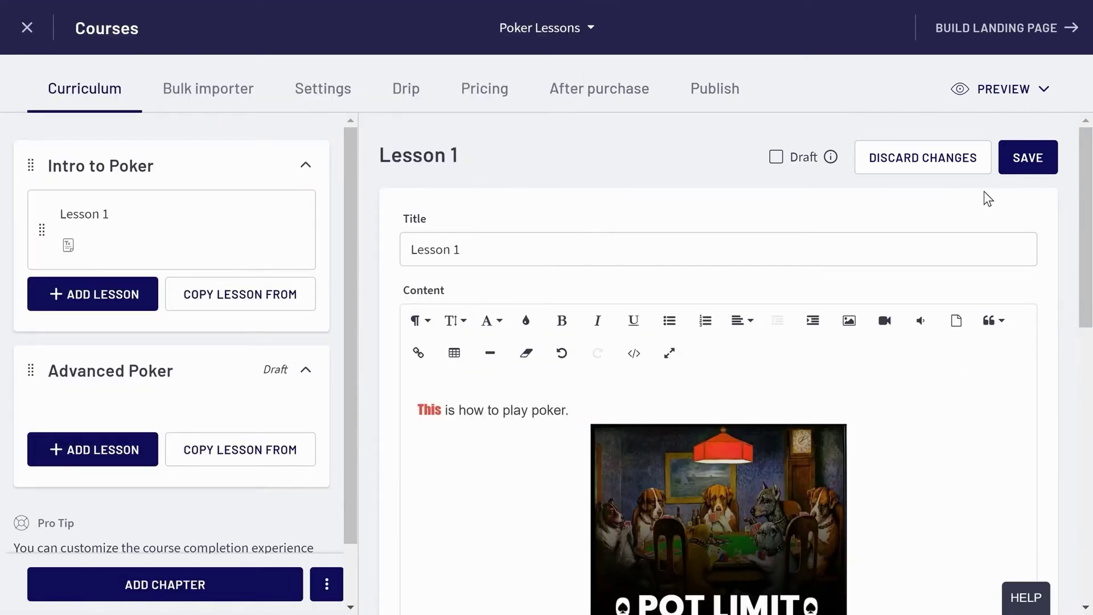
pyautogui.click(1037, 163)
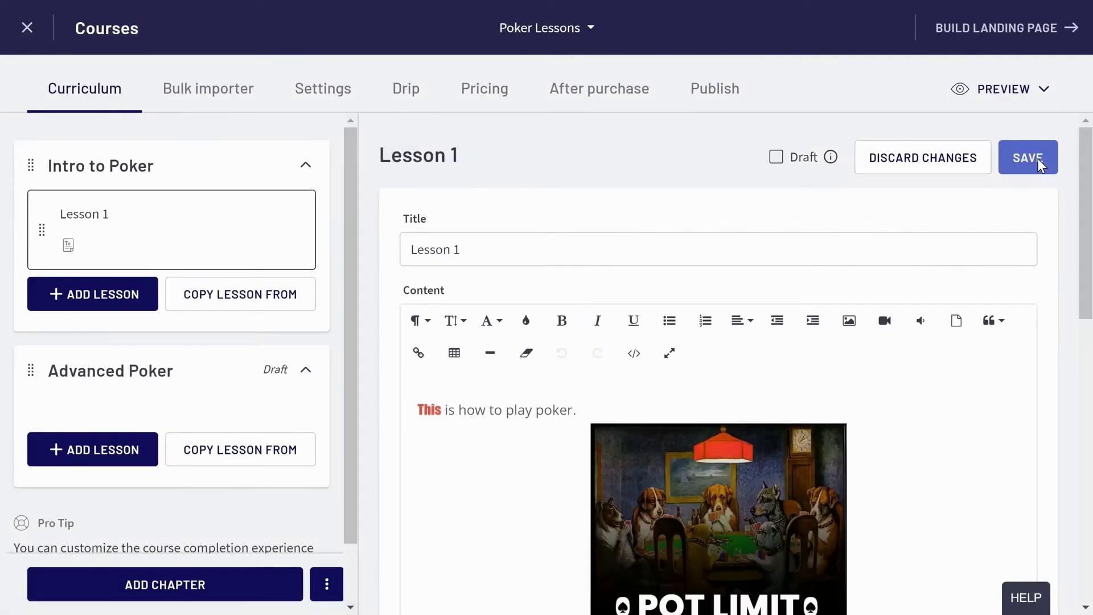
# Add a text lesson titled "Lesson 2" to the Intro to Poker chapter with the content "second lesson" and save it.
pyautogui.click(99, 297)
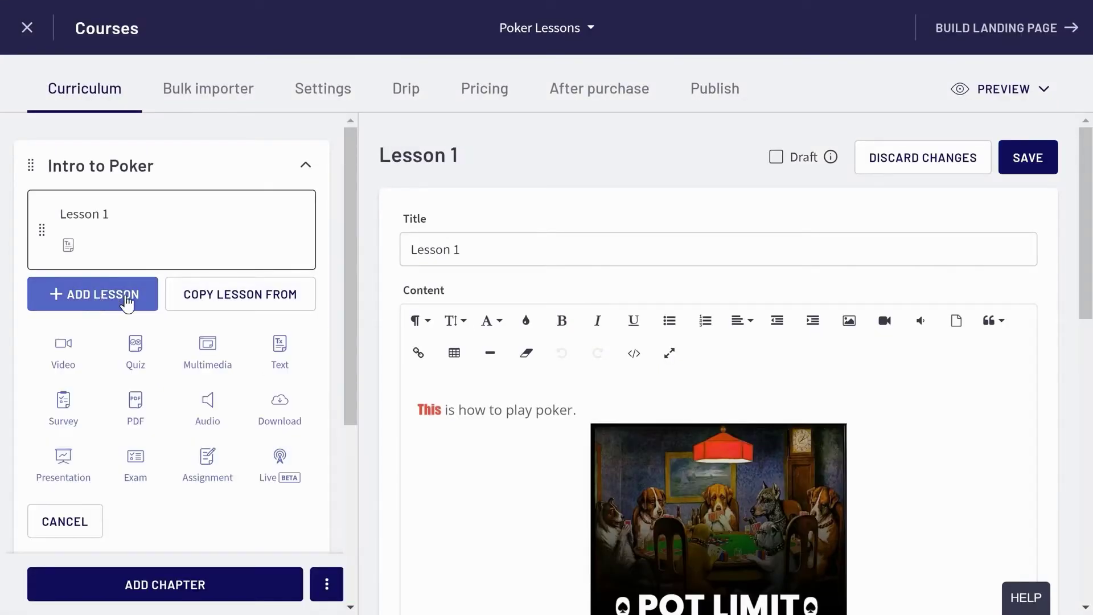
pyautogui.click(280, 347)
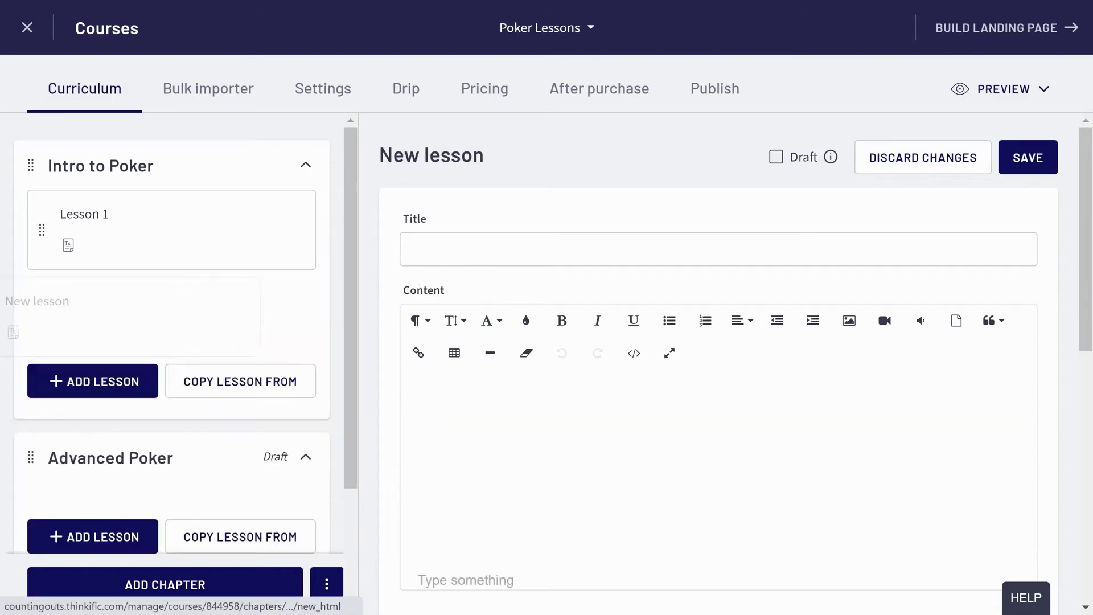
pyautogui.write('Lesson 2')
pyautogui.click(421, 409)
pyautogui.write('second lesson')
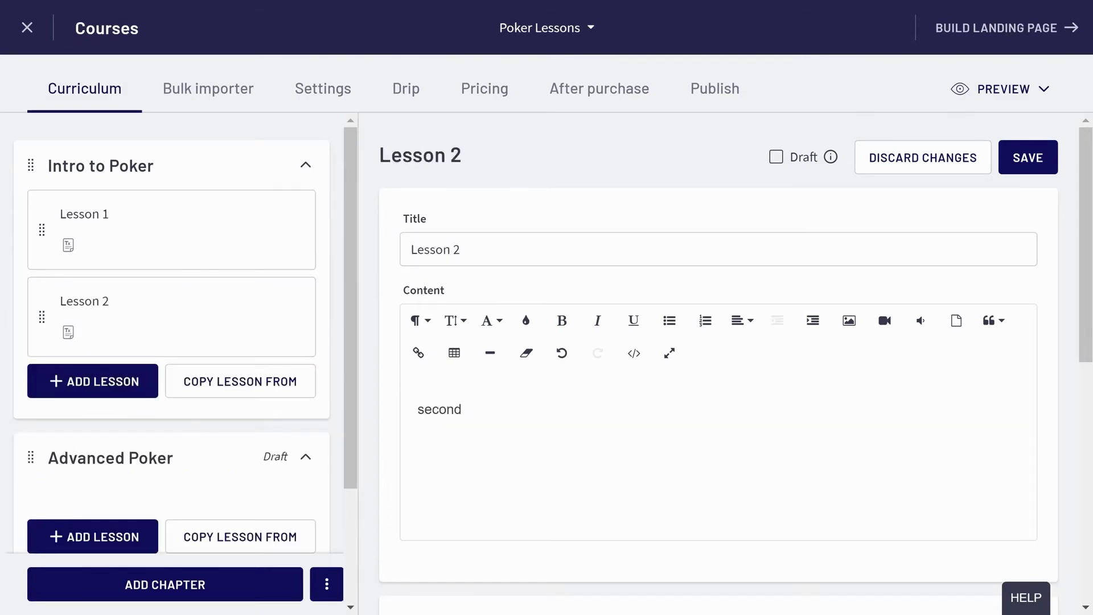
pyautogui.click(1015, 159)
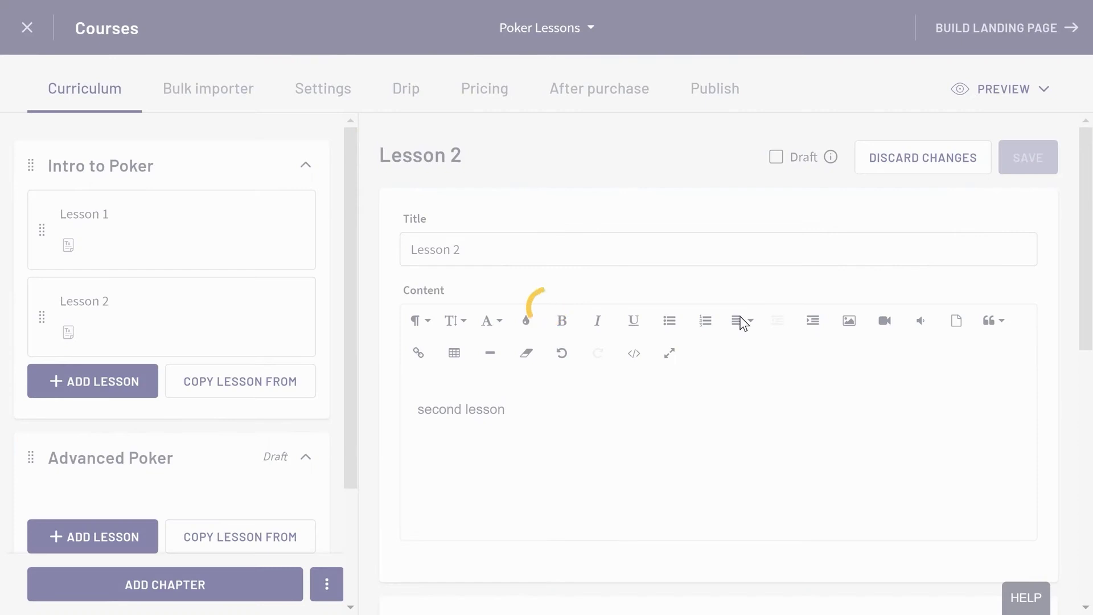
# Add a text lesson titled "How to win" to the Advanced Poker chapter with the content "This is how you play to win." and save it.
pyautogui.click(312, 170)
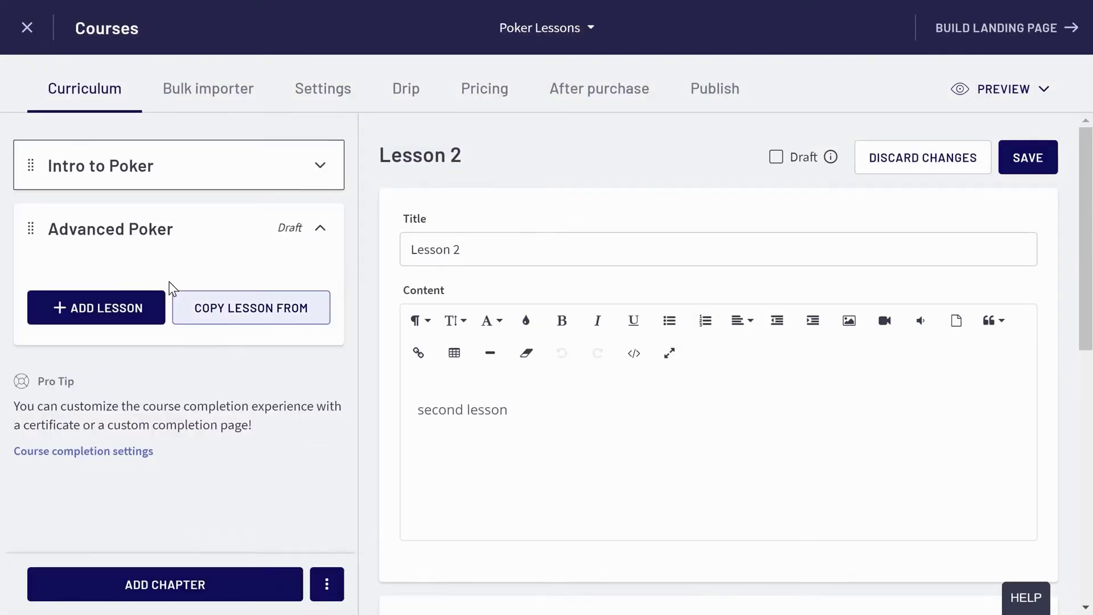
pyautogui.click(119, 312)
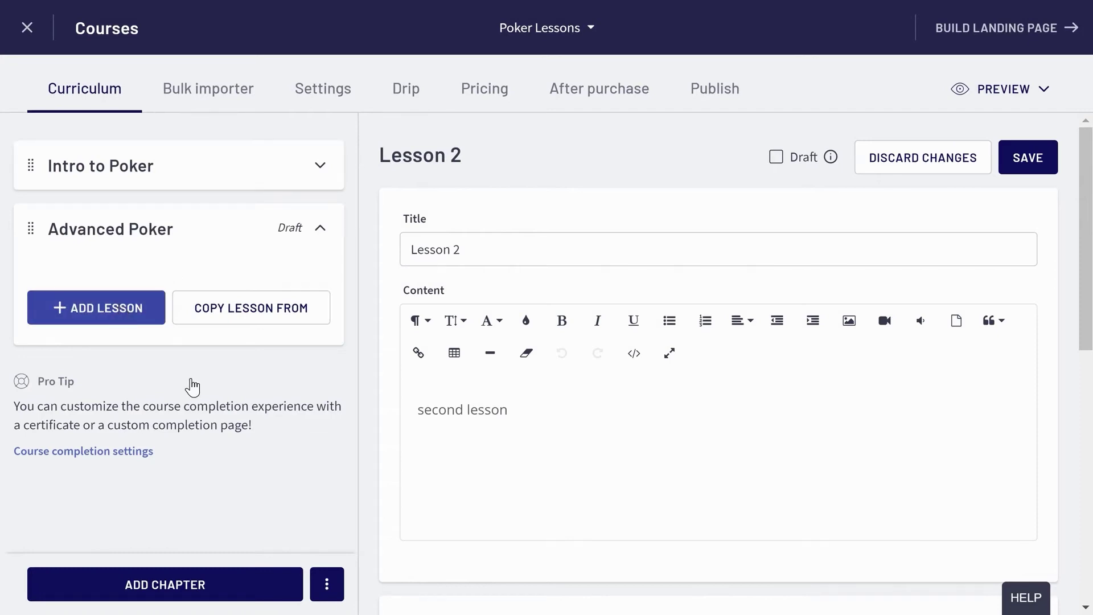
pyautogui.click(280, 364)
pyautogui.write('How to win')
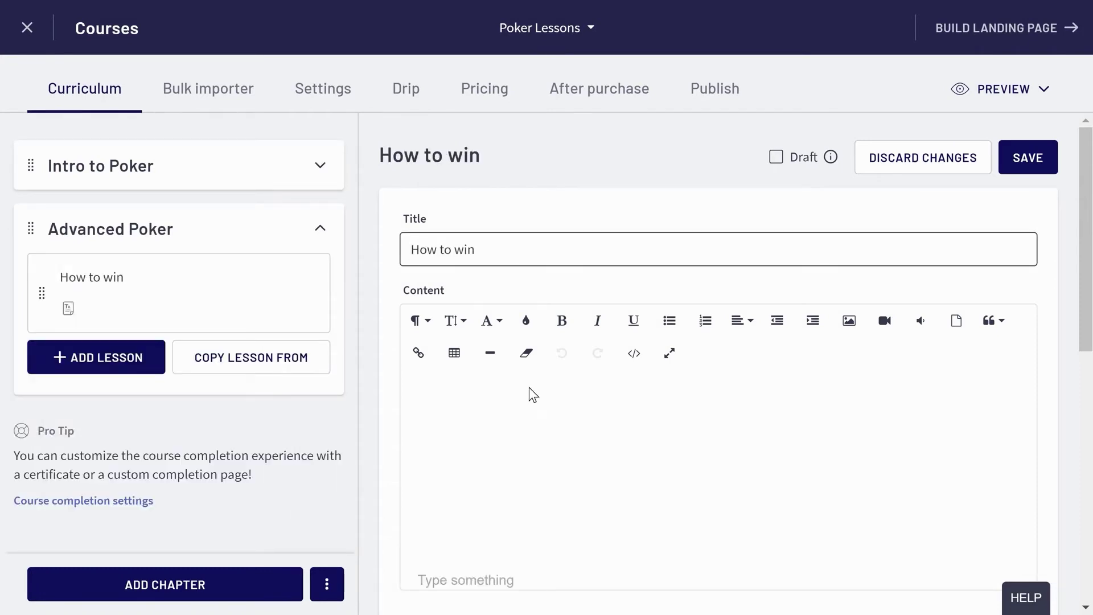
pyautogui.click(529, 393)
pyautogui.write('This is how you play to win.')
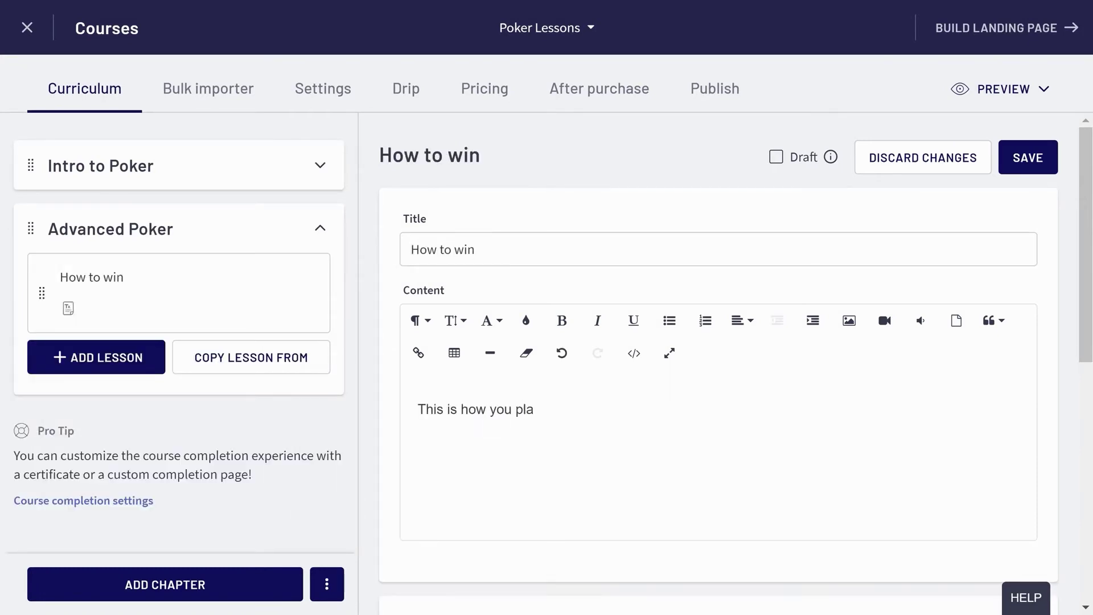
pyautogui.click(1025, 165)
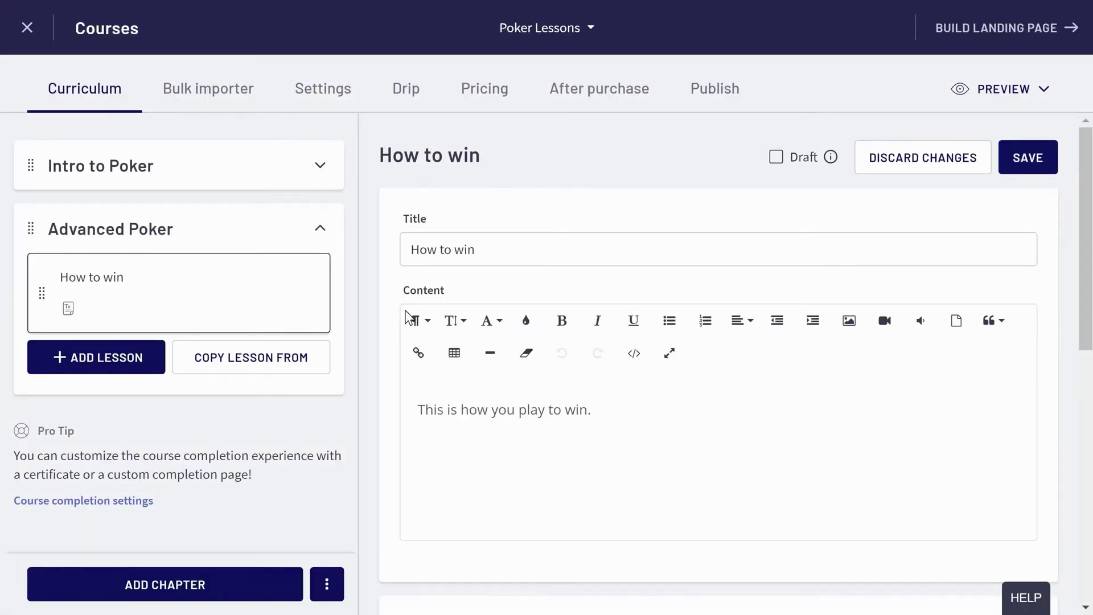
# Add a quiz titled "How do you win?" to the Advanced Poker chapter.
pyautogui.click(134, 368)
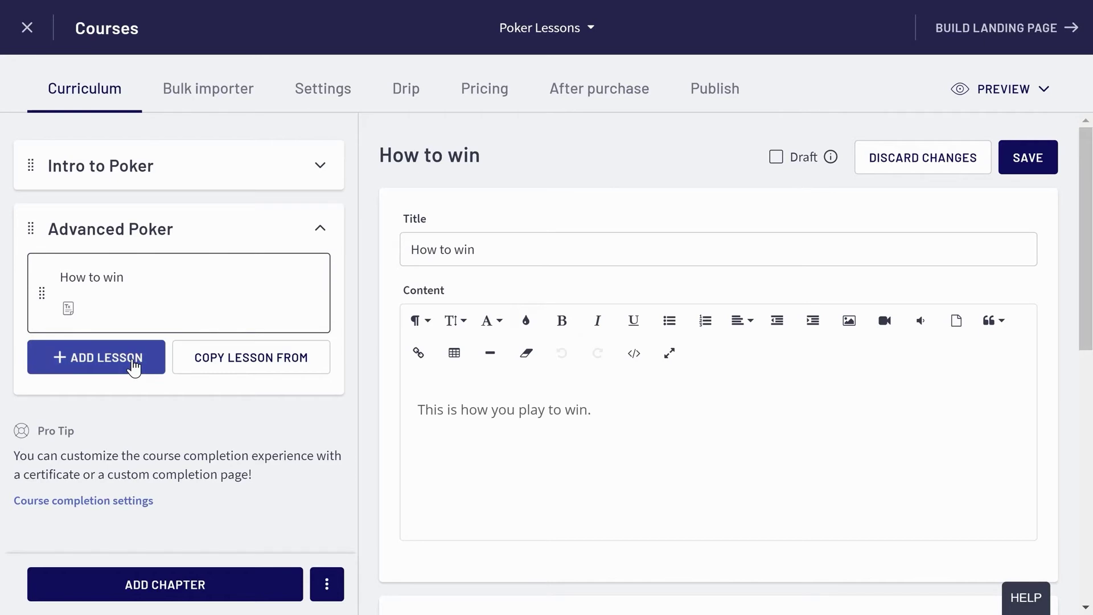
pyautogui.click(137, 430)
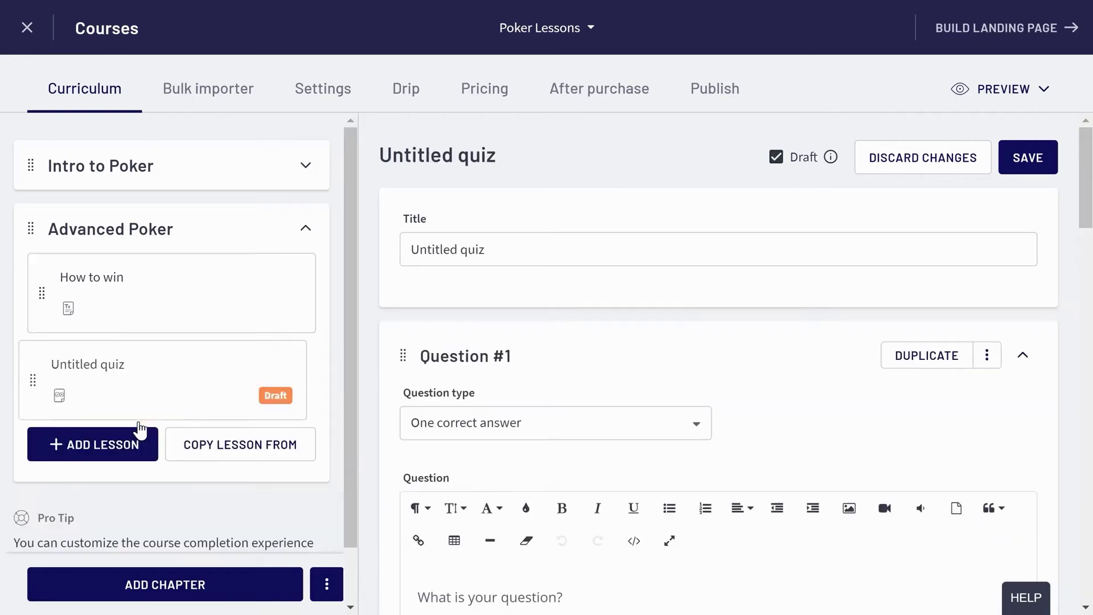
pyautogui.write('How do you win?')
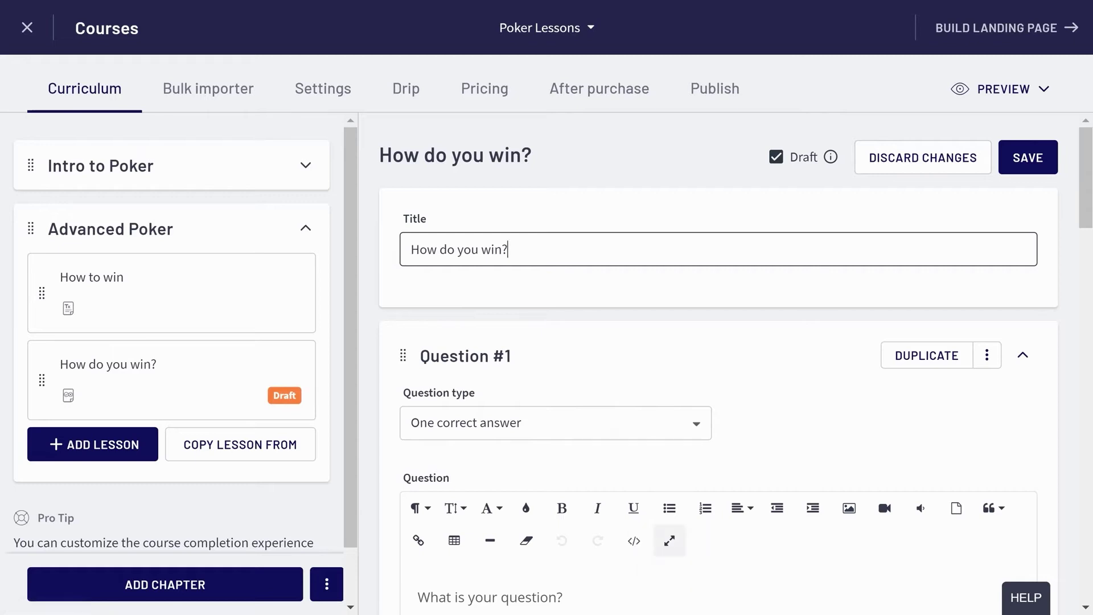
# Enter "How many suits" as the text of the quiz's first question and set its first choice to 3.
pyautogui.scroll(-3, 844, 442)
pyautogui.click(843, 442)
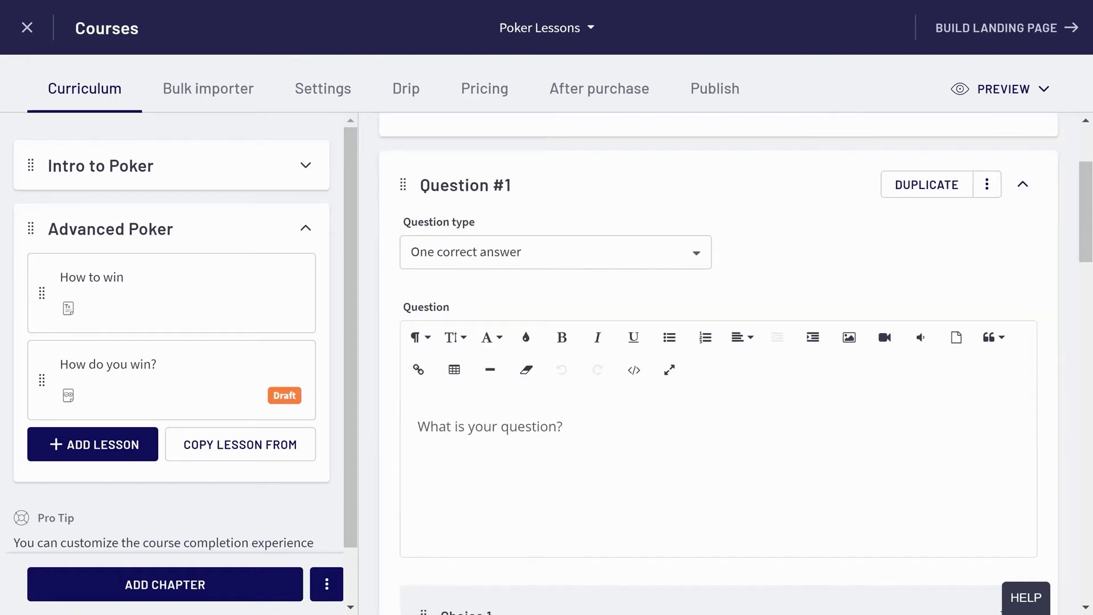
pyautogui.write('How many suits')
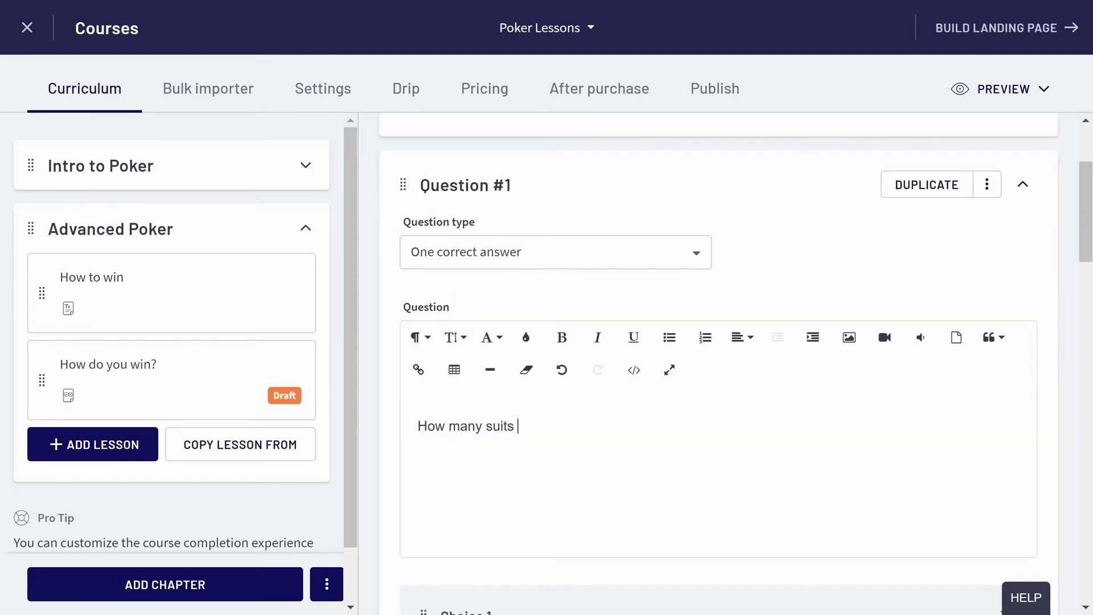
pyautogui.scroll(-4, 717, 364)
pyautogui.doubleClick(442, 405)
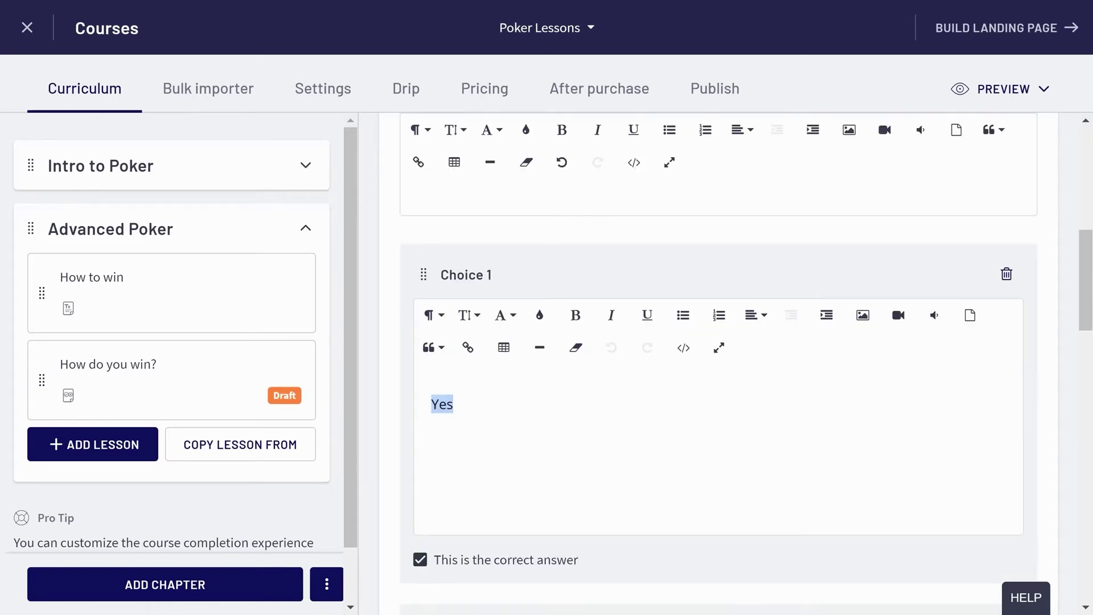
pyautogui.write('3')
# Set the second choice of the first question to 4 and make it the correct answer instead of the first choice.
pyautogui.scroll(-5, 507, 405)
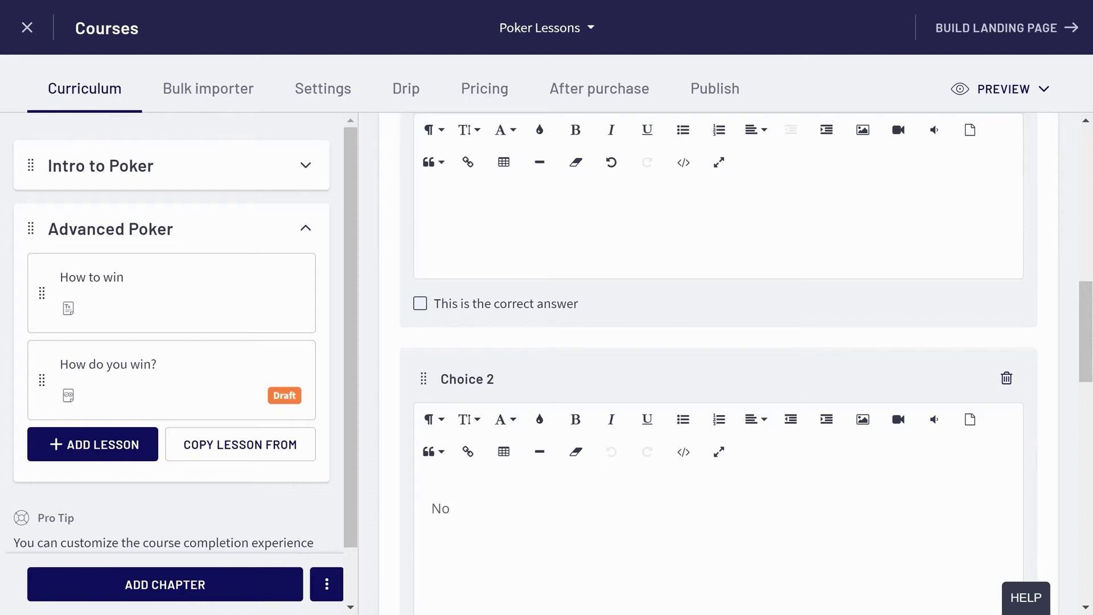
pyautogui.scroll(-2, 718, 364)
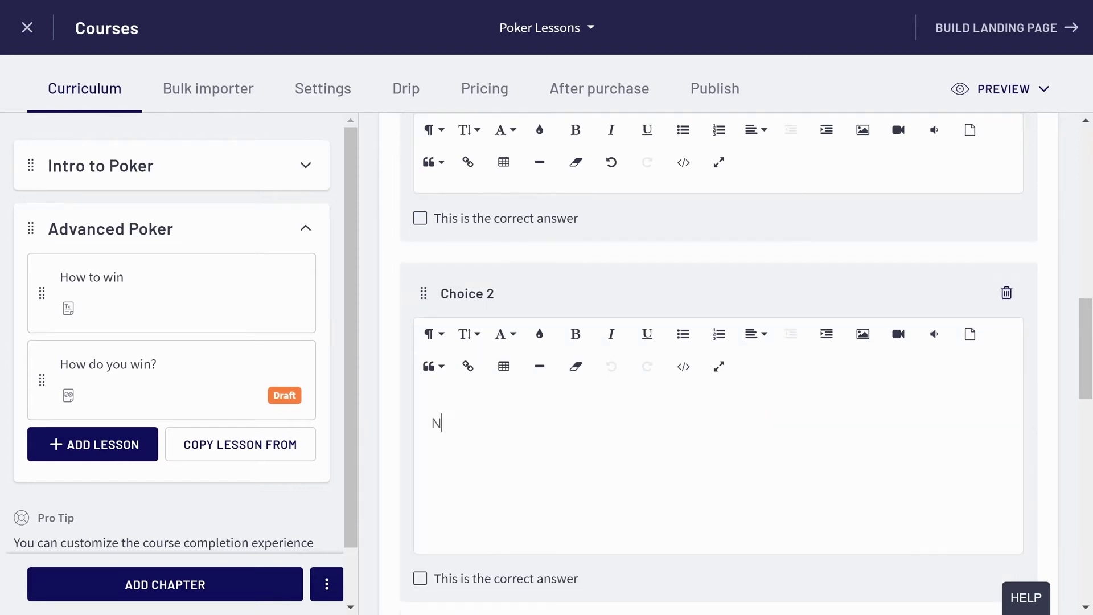
pyautogui.press('BackSpace')
pyautogui.write('4')
pyautogui.click(420, 578)
# Add a second question to the quiz with the text "How many cards in the deck".
pyautogui.scroll(-5, 676, 411)
pyautogui.scroll(-6, 677, 411)
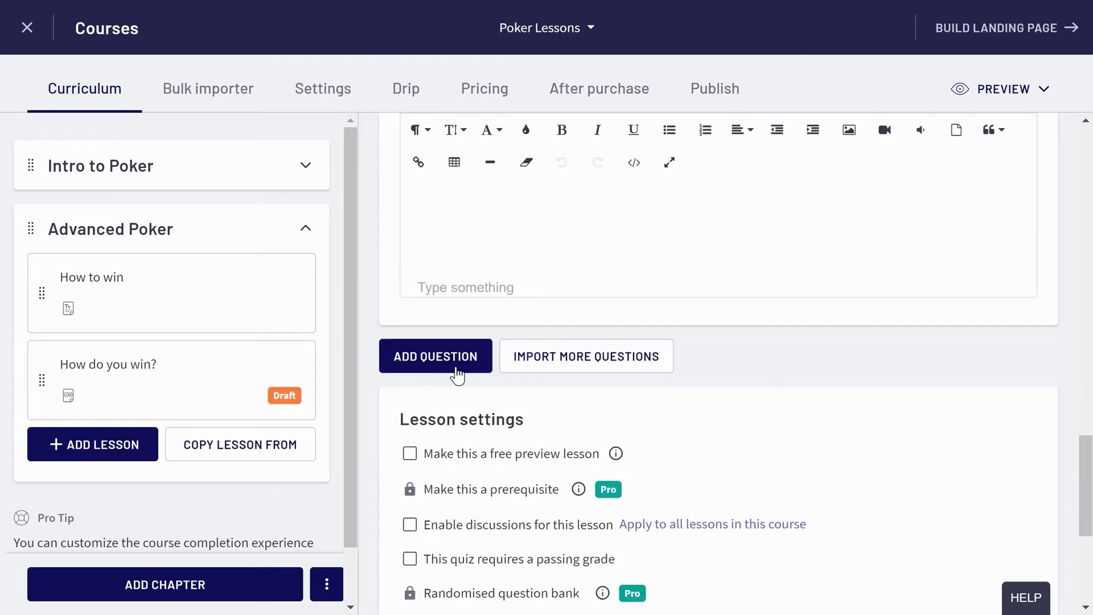
pyautogui.click(448, 372)
pyautogui.scroll(20, 825, 575)
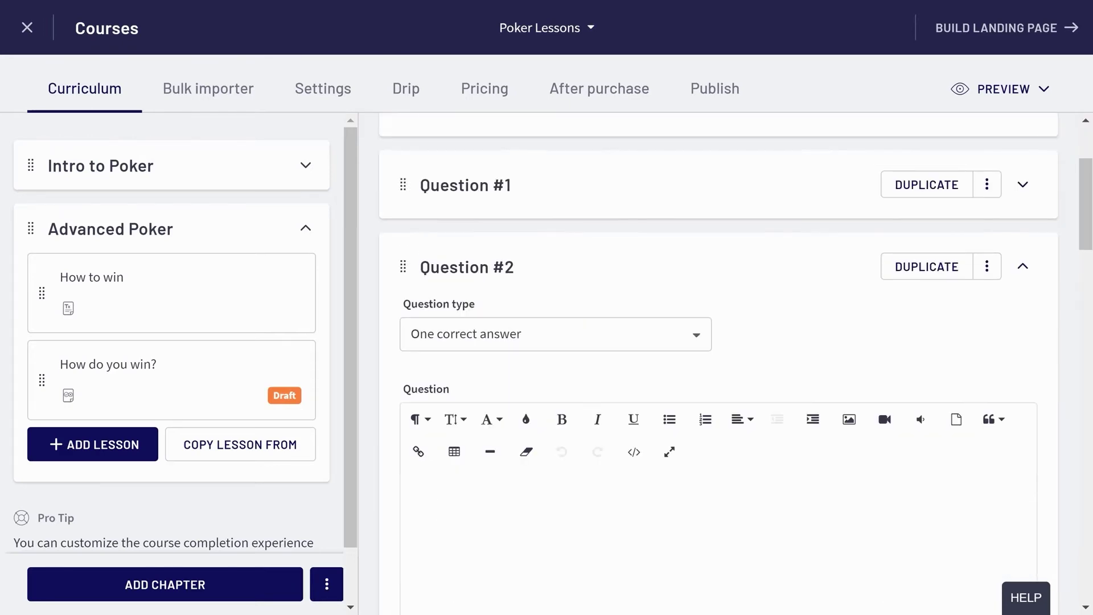
pyautogui.write('How many cards in the deck')
# Set the second question's first choice to 52, mark it as the correct answer, and set the second choice to 16.
pyautogui.scroll(-5, 718, 364)
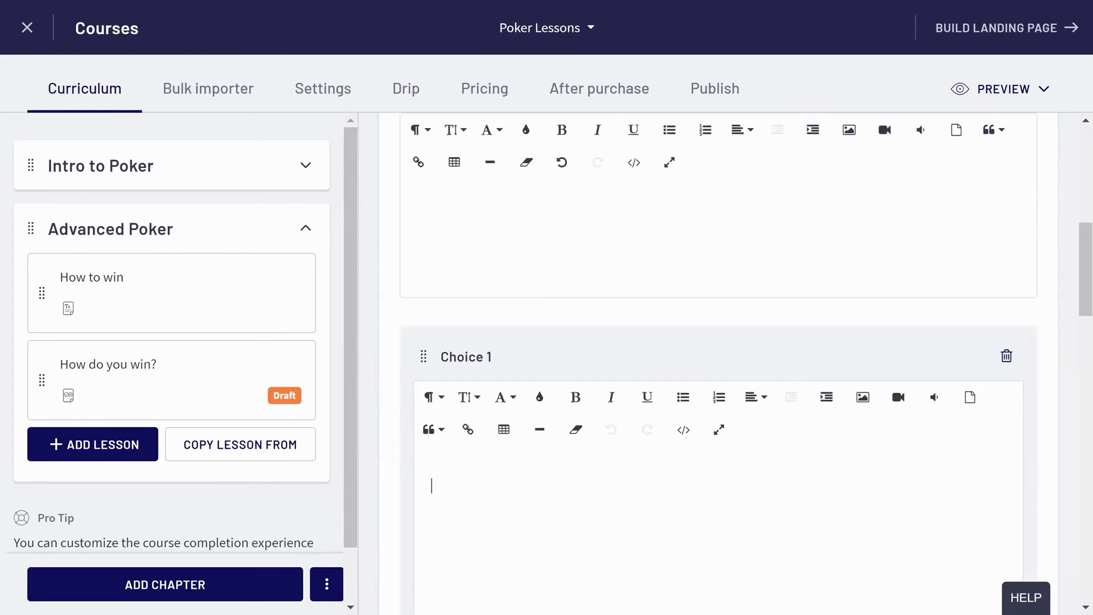
pyautogui.write('52')
pyautogui.scroll(-3, 420, 471)
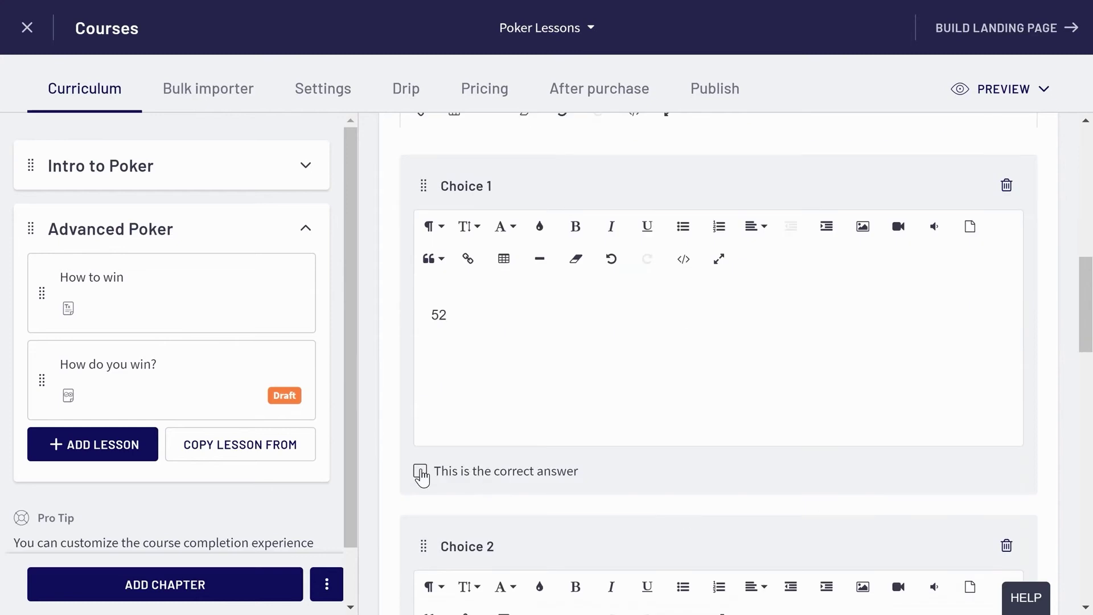
pyautogui.click(420, 472)
pyautogui.scroll(-3, 576, 500)
pyautogui.click(571, 500)
pyautogui.write('16')
pyautogui.scroll(-10, 571, 500)
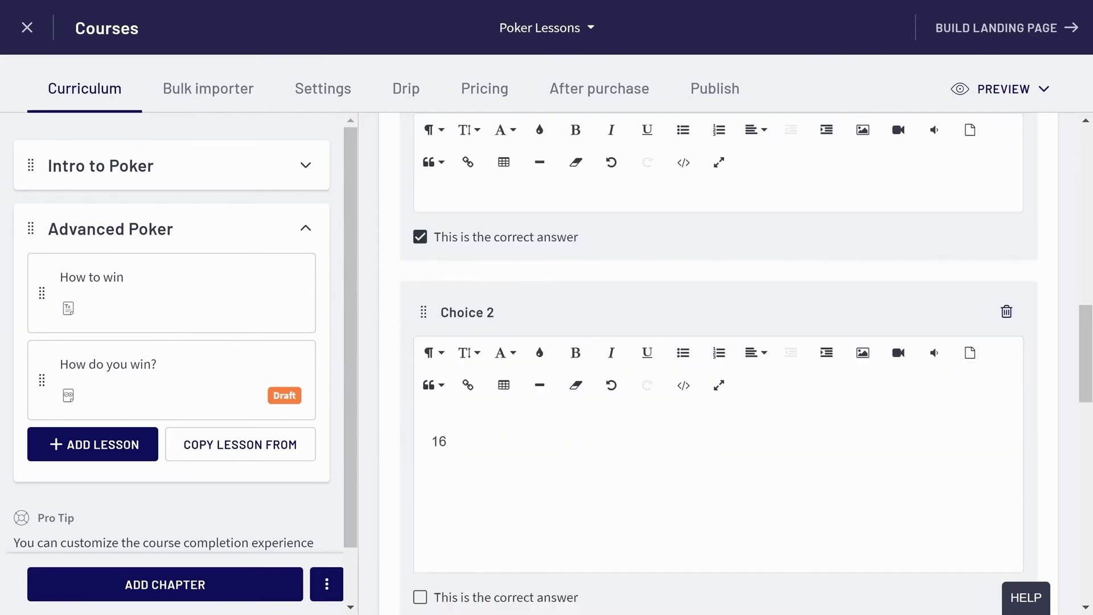
# Save the How do you win? quiz with its two questions, remove its draft status, and save it again.
pyautogui.scroll(-5, 570, 500)
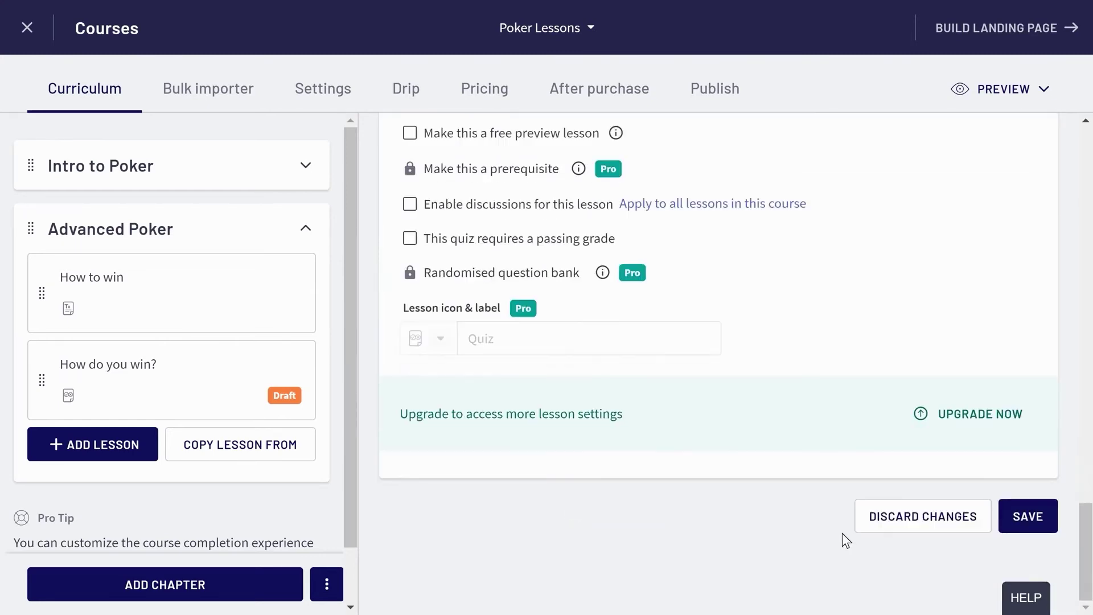
pyautogui.click(1039, 526)
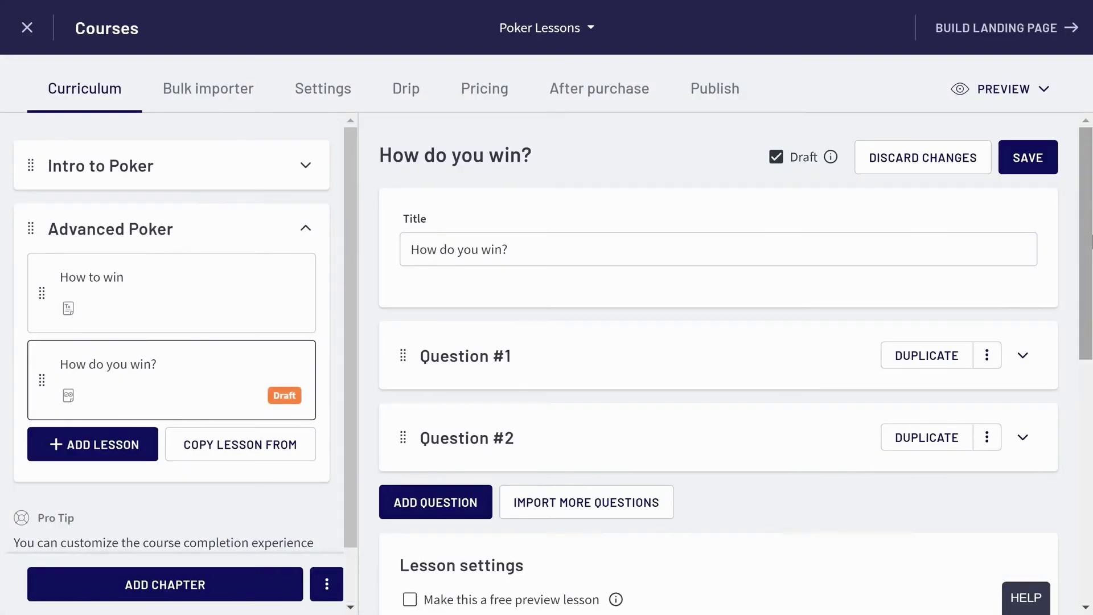
pyautogui.click(776, 158)
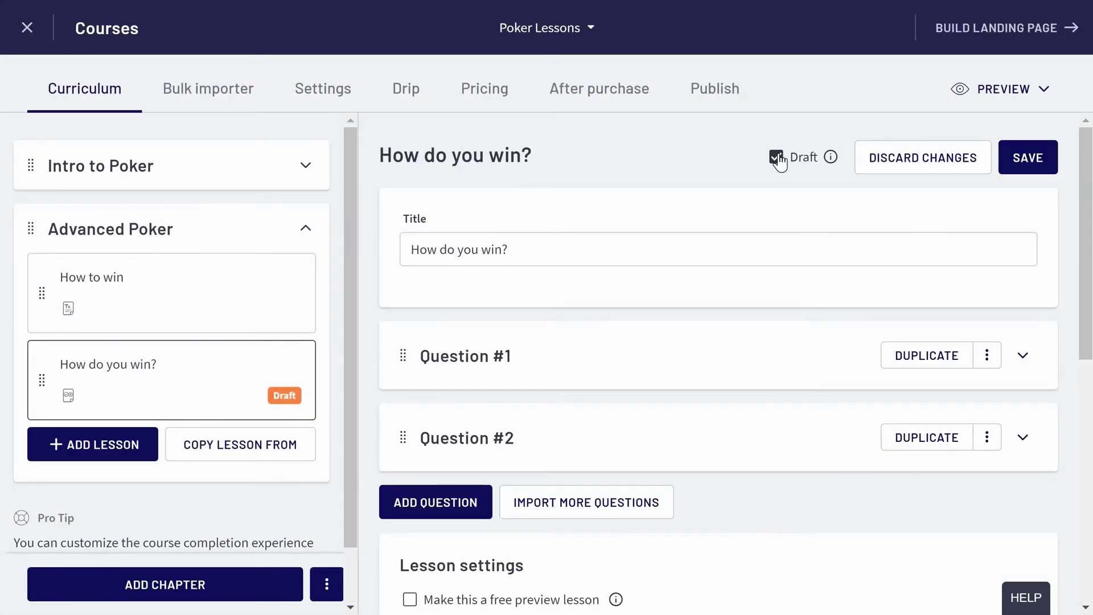
pyautogui.click(1035, 171)
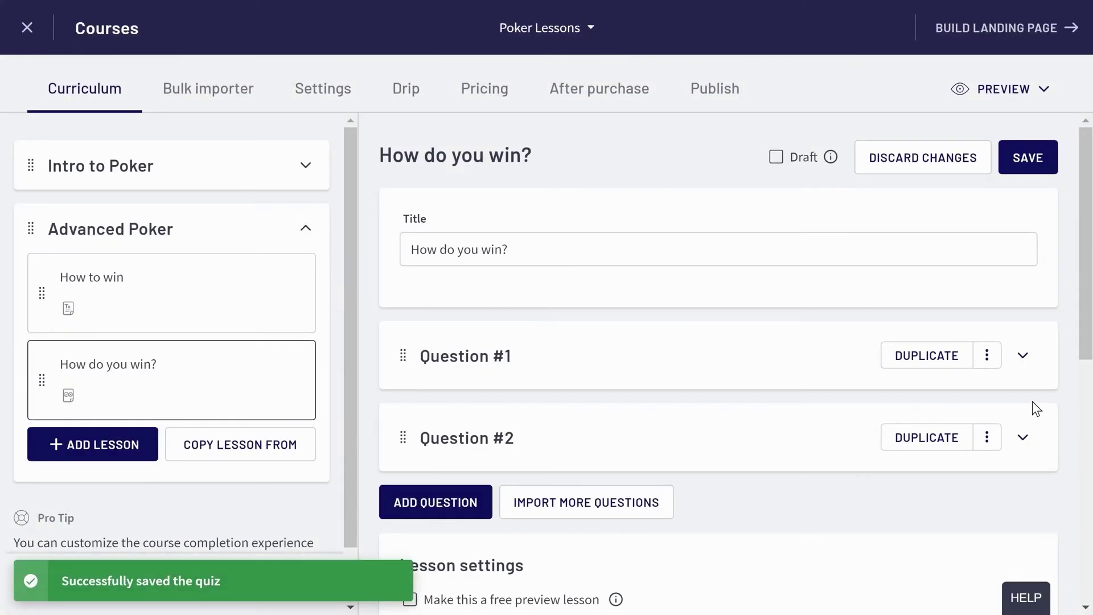
# Preview the course as an enrolled student and complete the text lessons Lesson 1, Lesson 2 and How to win.
pyautogui.click(1052, 96)
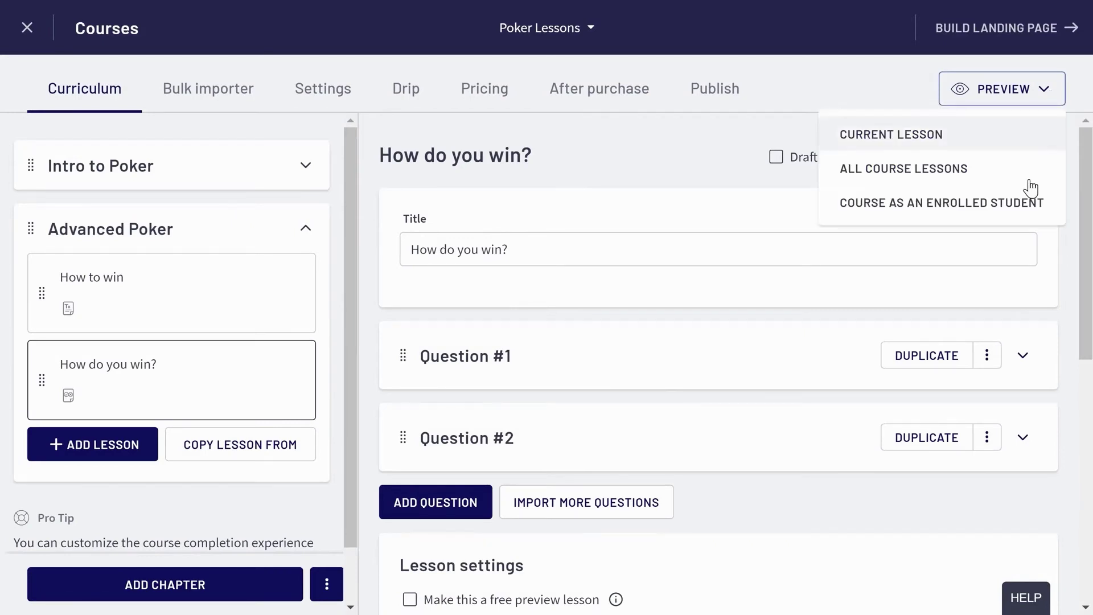
pyautogui.click(1032, 203)
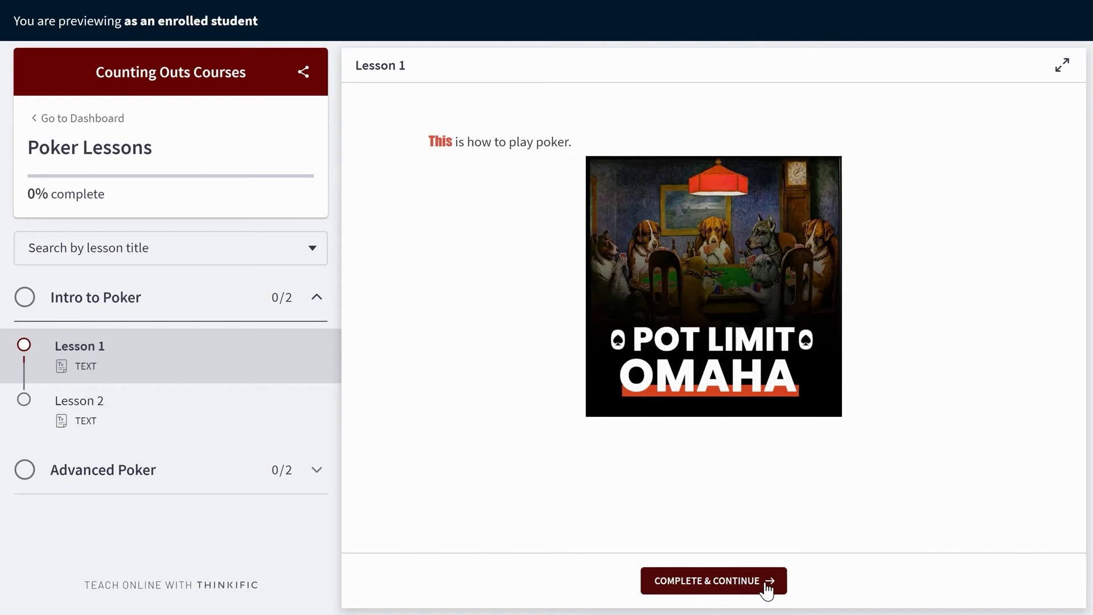
pyautogui.click(743, 583)
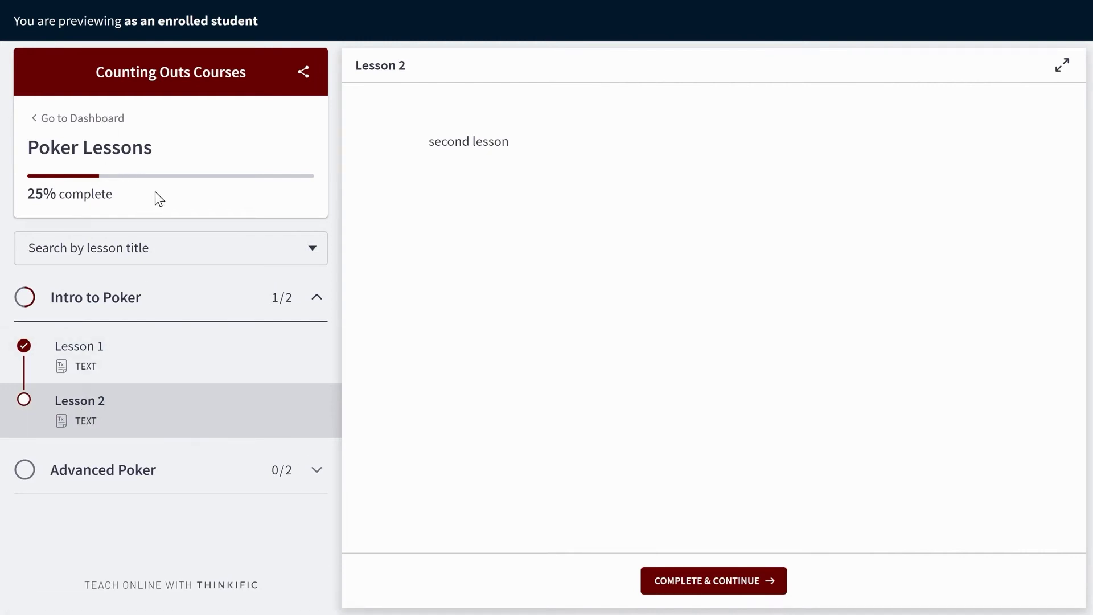
pyautogui.click(738, 581)
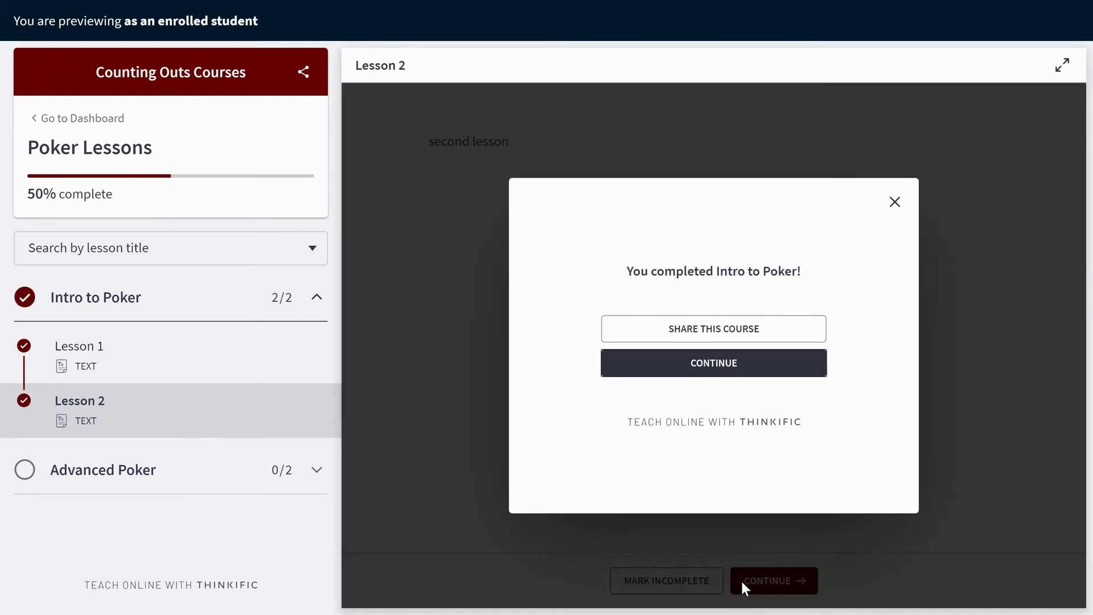
pyautogui.click(893, 206)
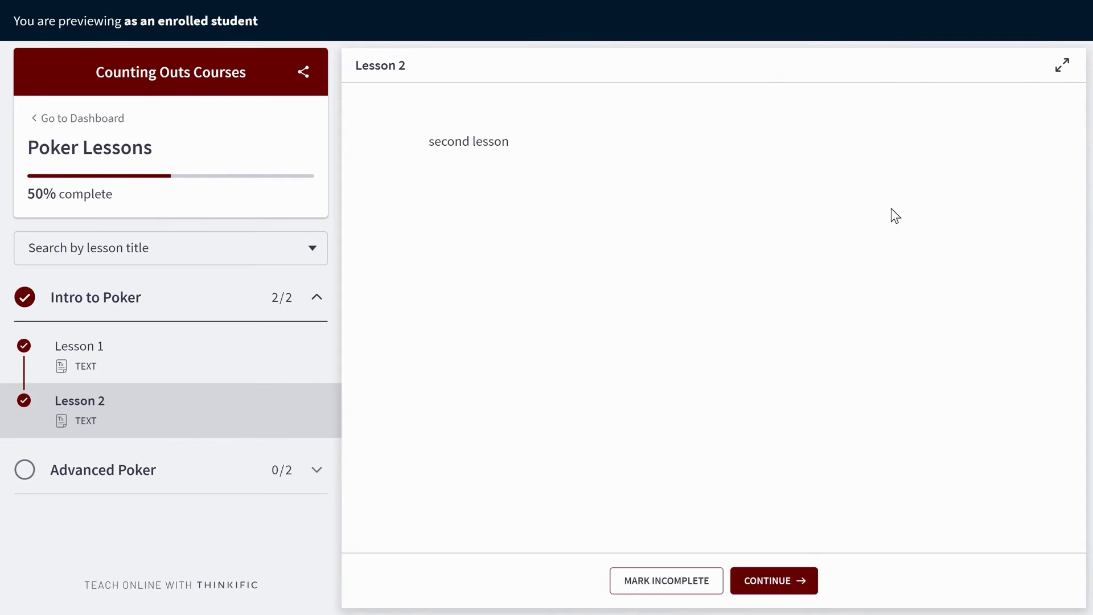
pyautogui.click(793, 579)
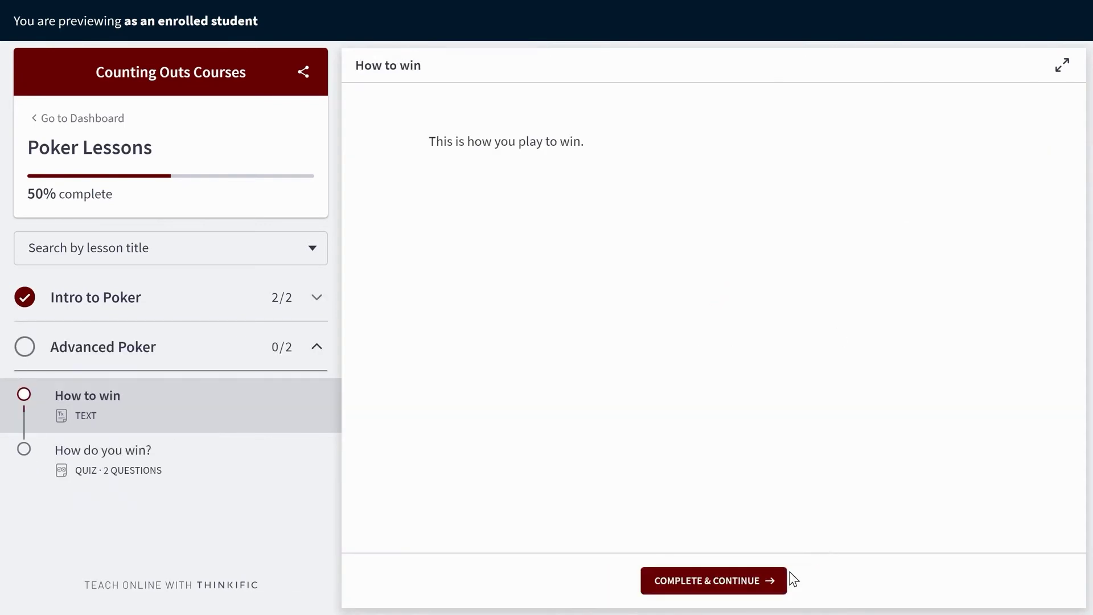
pyautogui.click(731, 585)
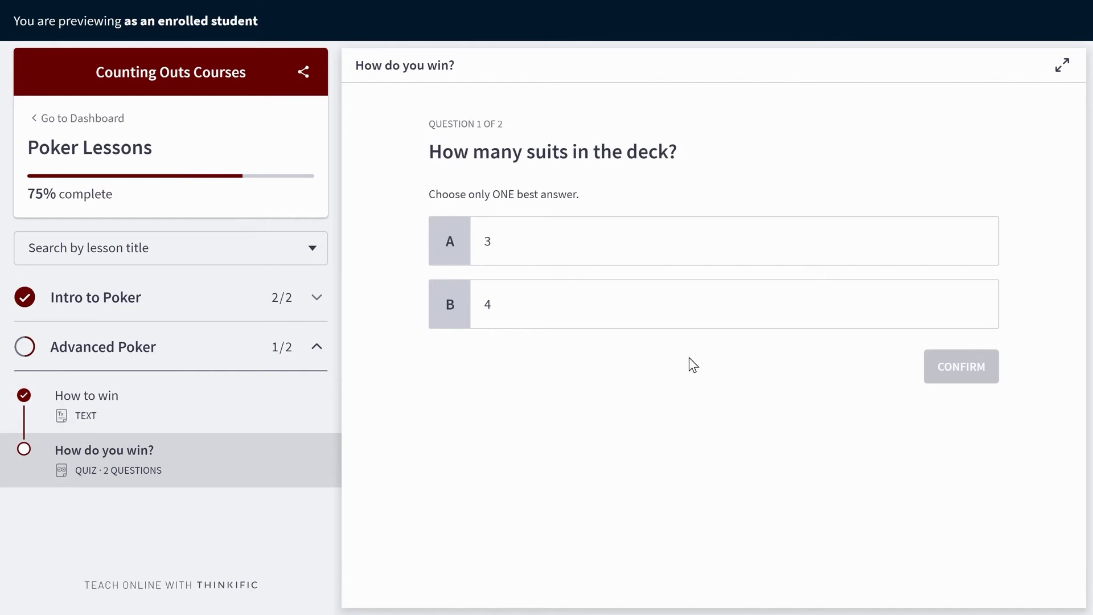
# Take the How do you win? quiz, answering 4 for the number of suits and 16 for the number of cards, through to its score page.
pyautogui.click(694, 315)
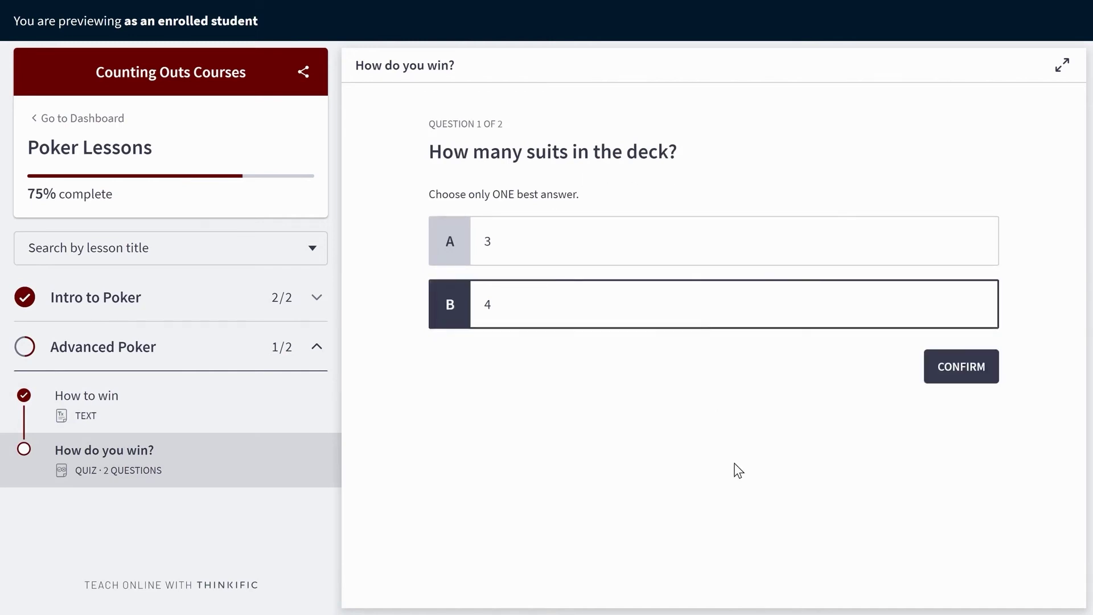
pyautogui.click(958, 377)
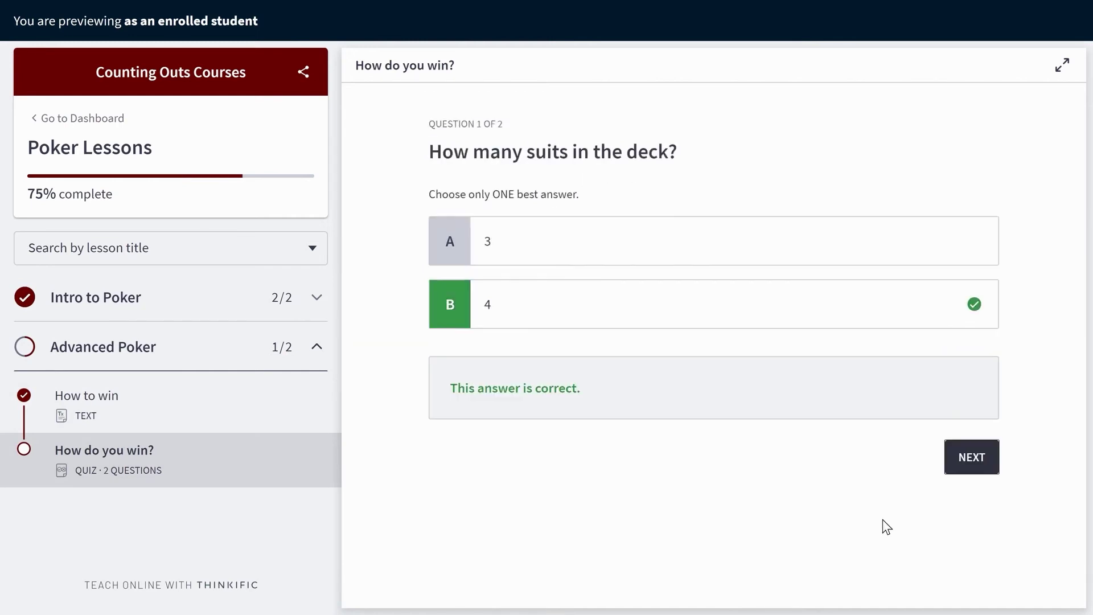
pyautogui.click(972, 459)
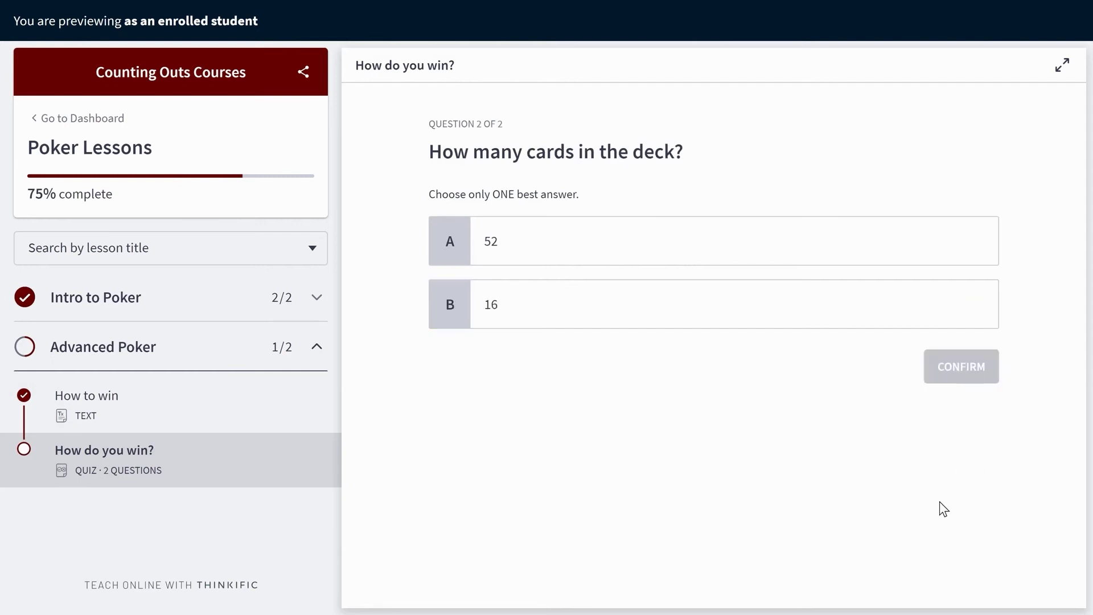
pyautogui.click(521, 326)
pyautogui.click(928, 381)
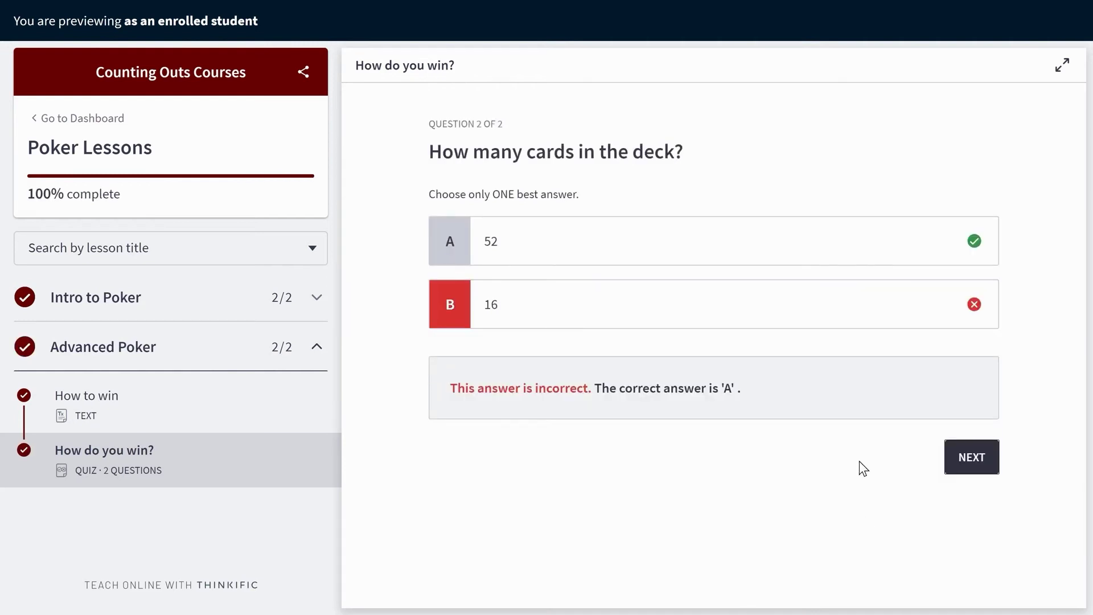
pyautogui.click(979, 465)
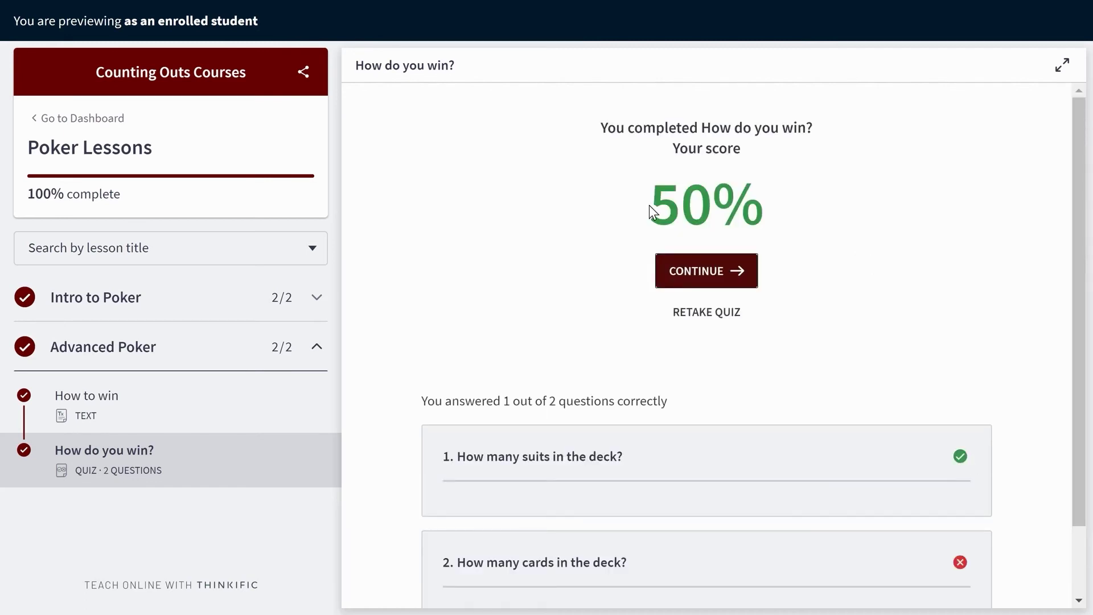